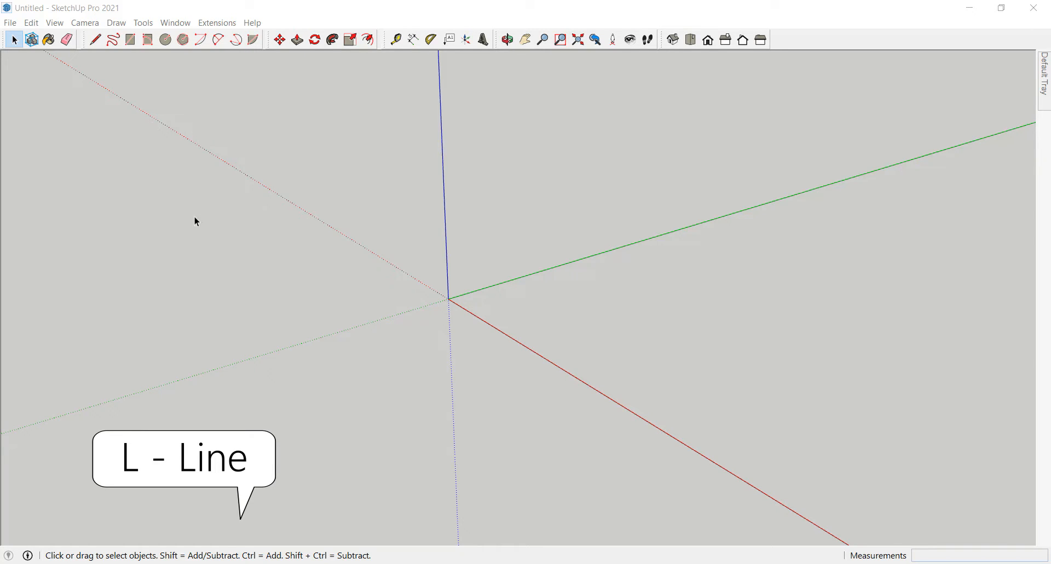
Step: Outline a closed four-sided face on the ground beside the origin and the green axis with the Line tool
{"action": "key", "text": "l"}
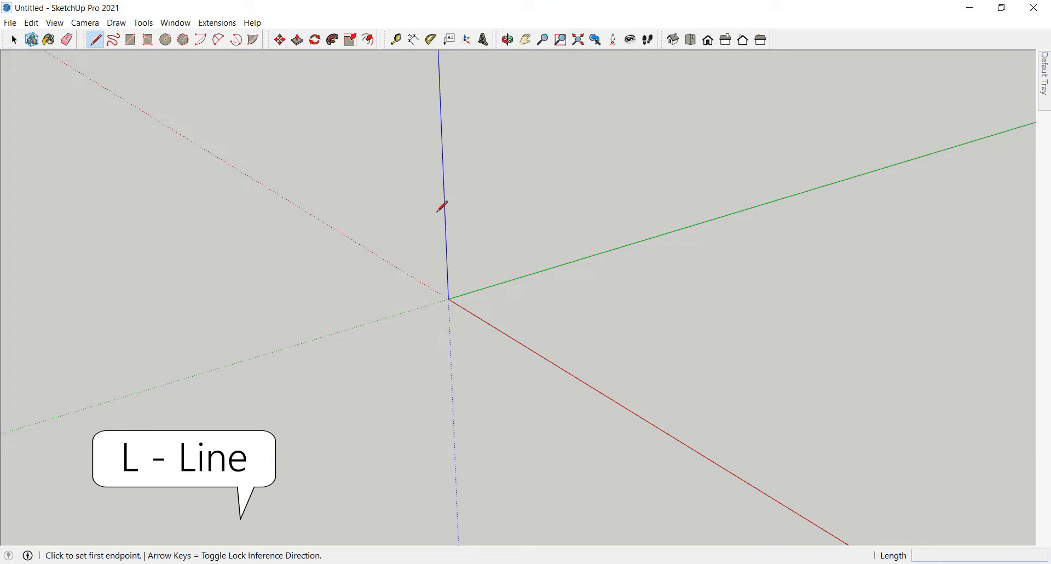
{"action": "left_click", "coordinate": [461, 299]}
{"action": "left_click", "coordinate": [622, 251]}
{"action": "left_click", "coordinate": [742, 299]}
{"action": "left_click", "coordinate": [584, 338]}
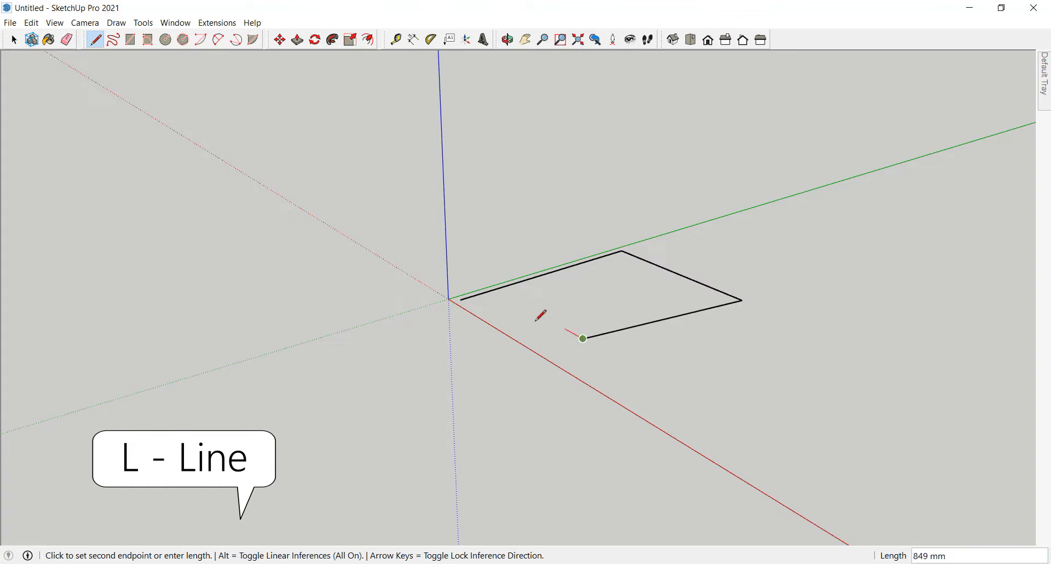
{"action": "left_click", "coordinate": [461, 299]}
{"action": "key", "text": "space"}
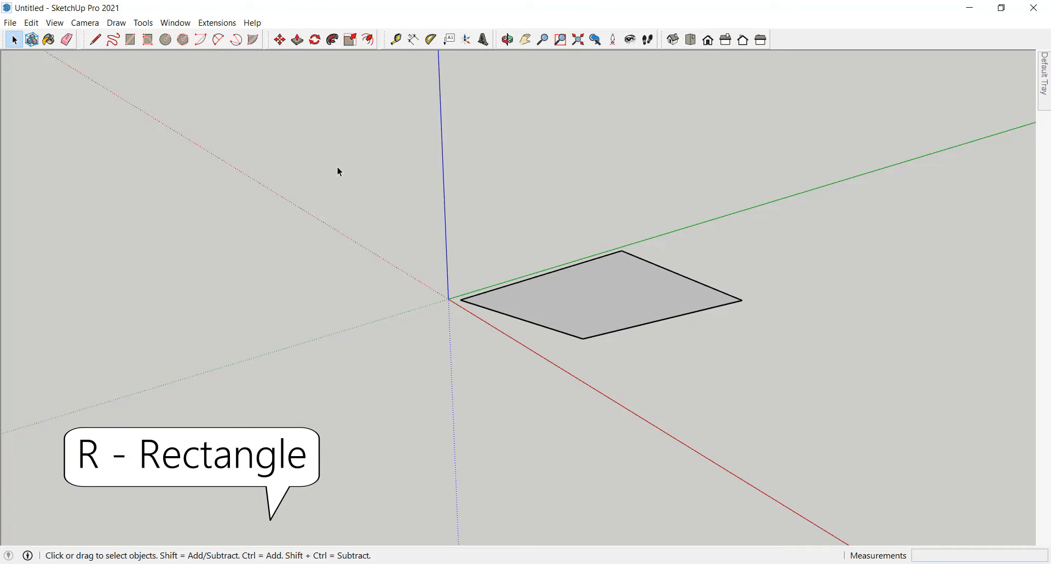
Step: Draw a ground rectangle of about 5715 × 5138 mm across the negative red axis with the Rectangle tool
{"action": "key", "text": "r"}
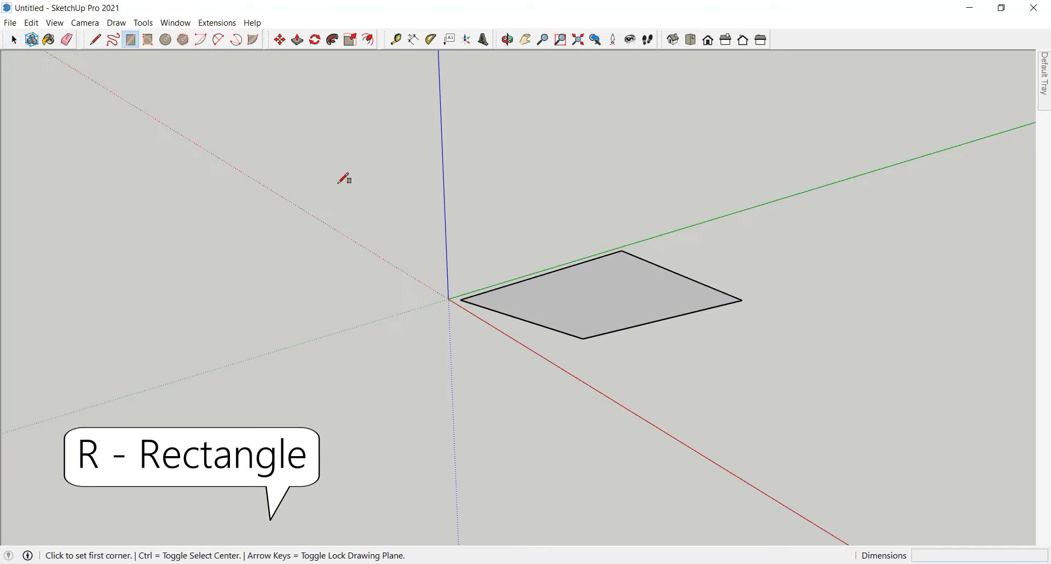
{"action": "left_click", "coordinate": [326, 201]}
{"action": "left_click", "coordinate": [216, 311]}
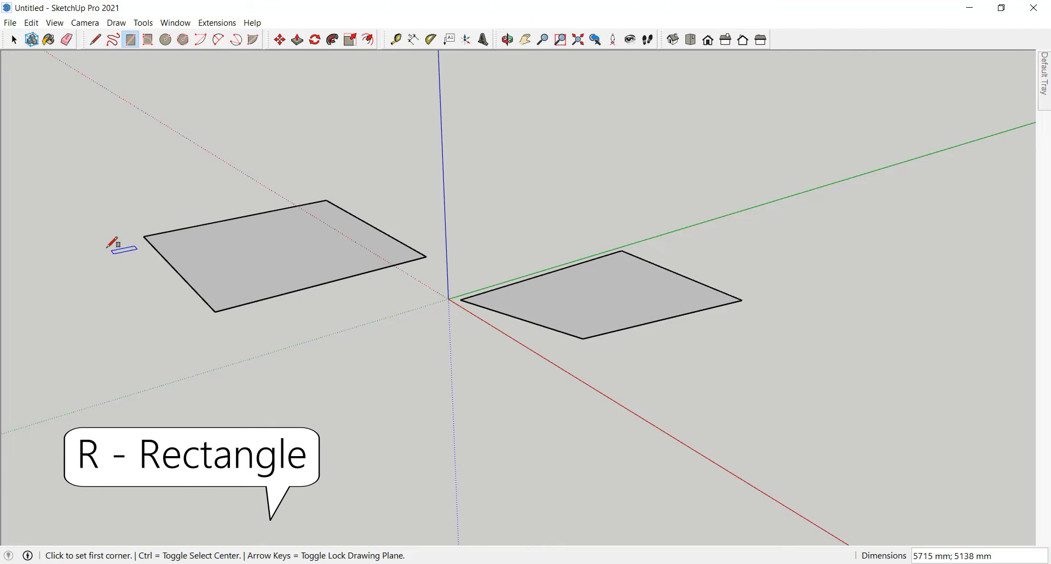
{"action": "key", "text": "space"}
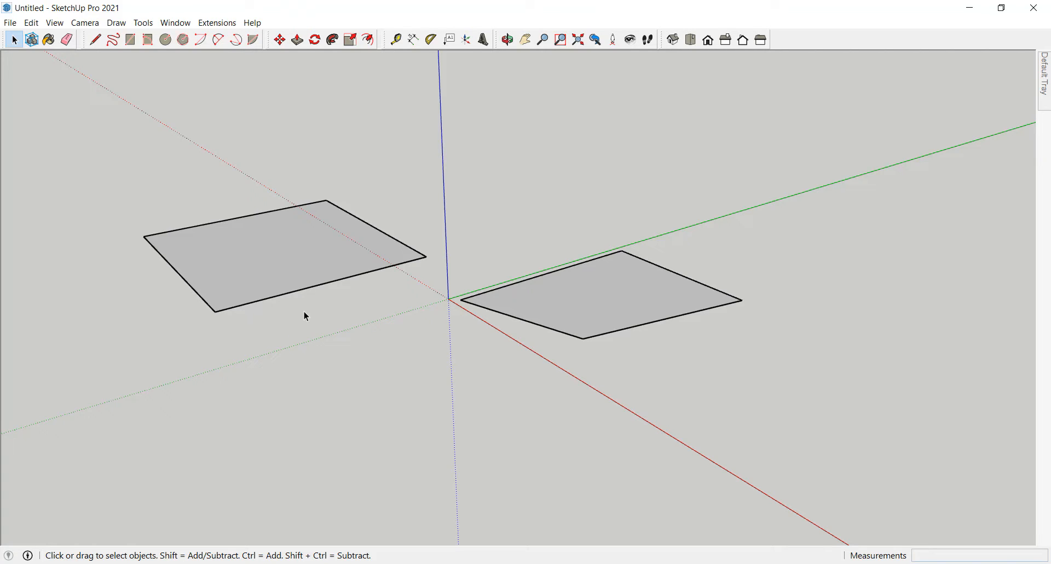
Step: Push/Pull the rectangle upward into a box about 3026 mm high
{"action": "key", "text": "p"}
{"action": "left_click", "coordinate": [305, 275]}
{"action": "left_click", "coordinate": [303, 141]}
{"action": "key", "text": "space"}
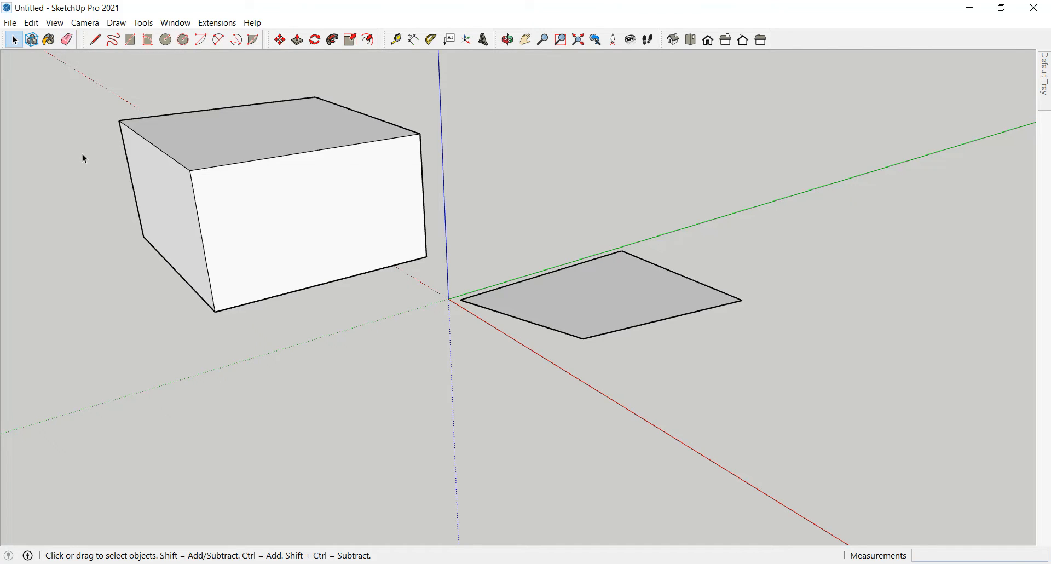
Step: Erase the four-sided face beside the origin with the Eraser
{"action": "key", "text": "e"}
{"action": "mouse_move", "coordinate": [655, 240]}
{"action": "left_mouse_down"}
{"action": "mouse_move", "coordinate": [599, 258]}
{"action": "mouse_move", "coordinate": [613, 336]}
{"action": "mouse_move", "coordinate": [567, 326]}
{"action": "left_mouse_up"}
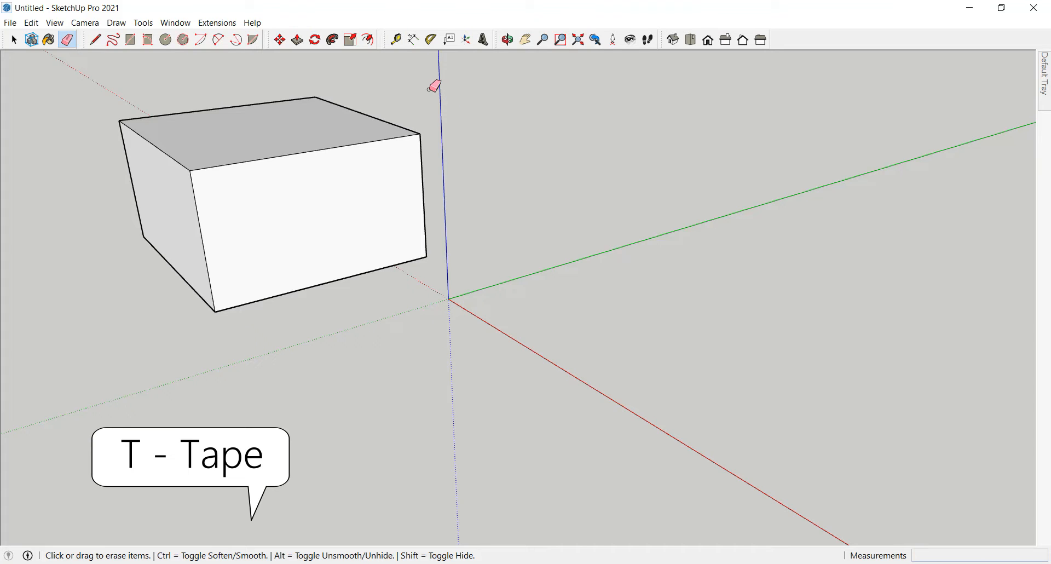
Step: Measure the height of the box's front face from its top edge to its bottom edge with the Tape Measure
{"action": "key", "text": "t"}
{"action": "left_click", "coordinate": [394, 138]}
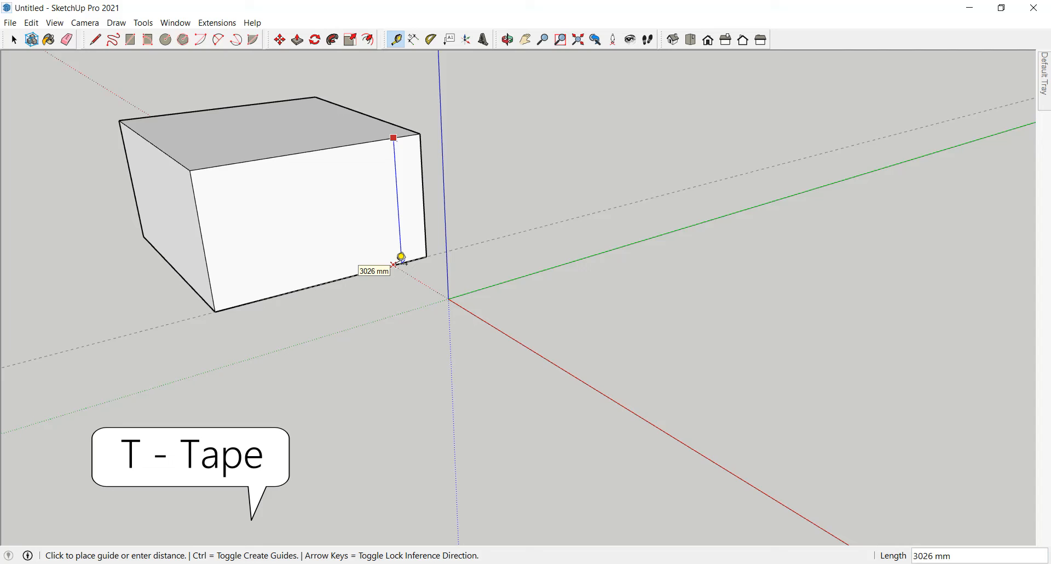
{"action": "key", "text": "space"}
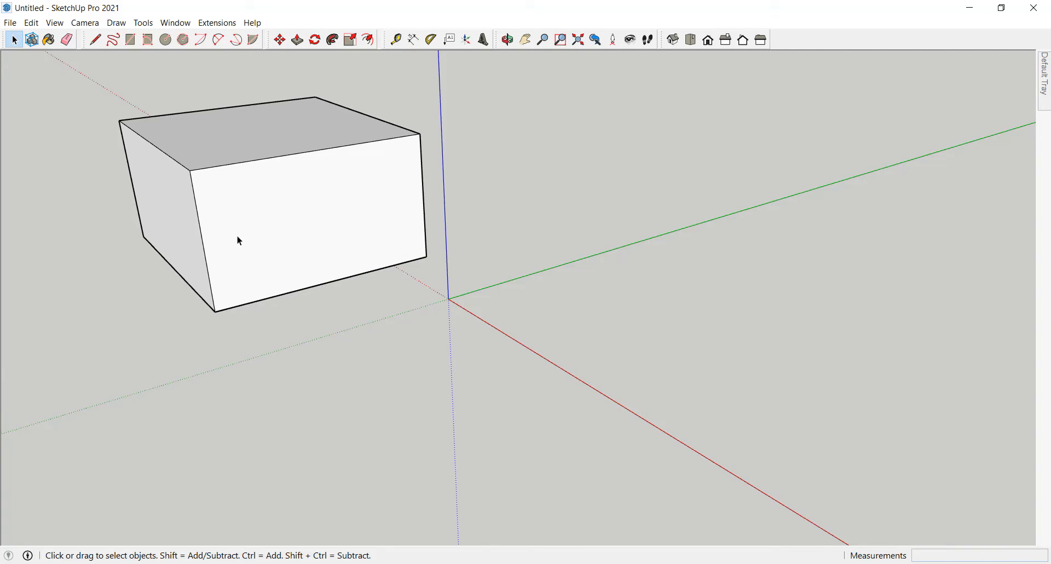
Step: Move the entire box so a bottom corner sits on the origin and a base edge follows the red axis, then deselect it
{"action": "left_click", "coordinate": [285, 223]}
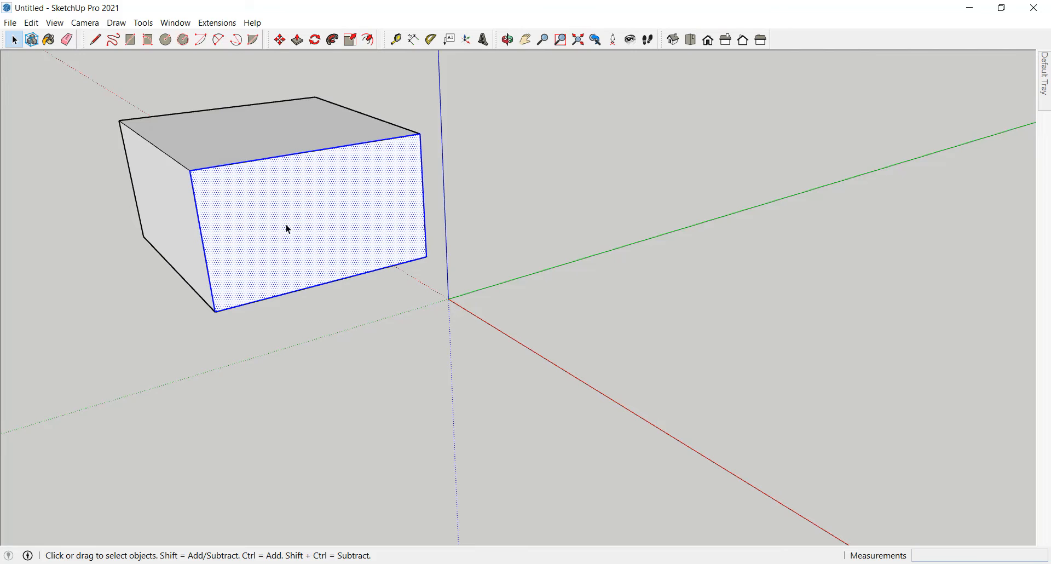
{"action": "triple_click", "coordinate": [284, 222]}
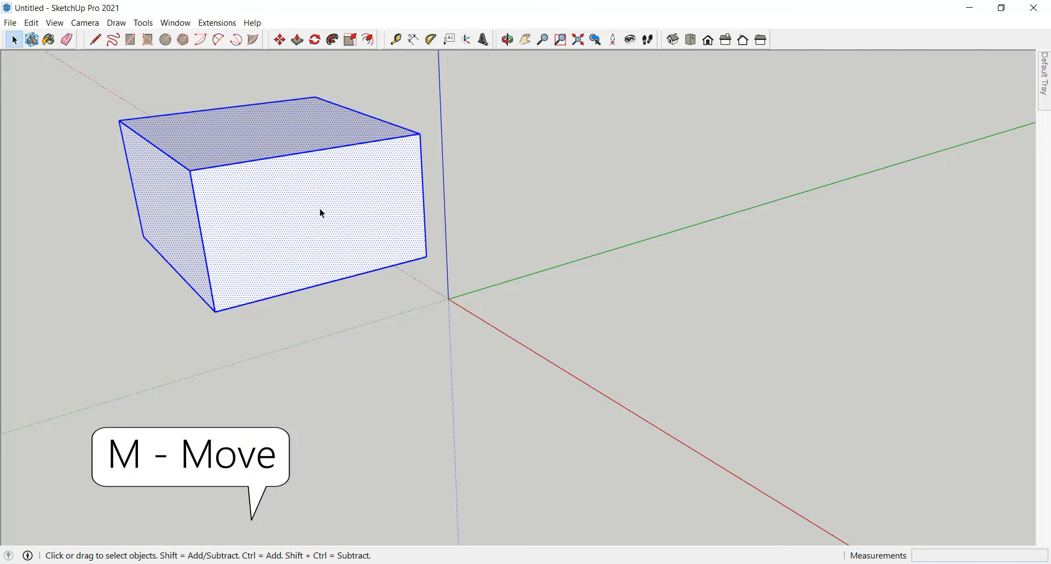
{"action": "key", "text": "m"}
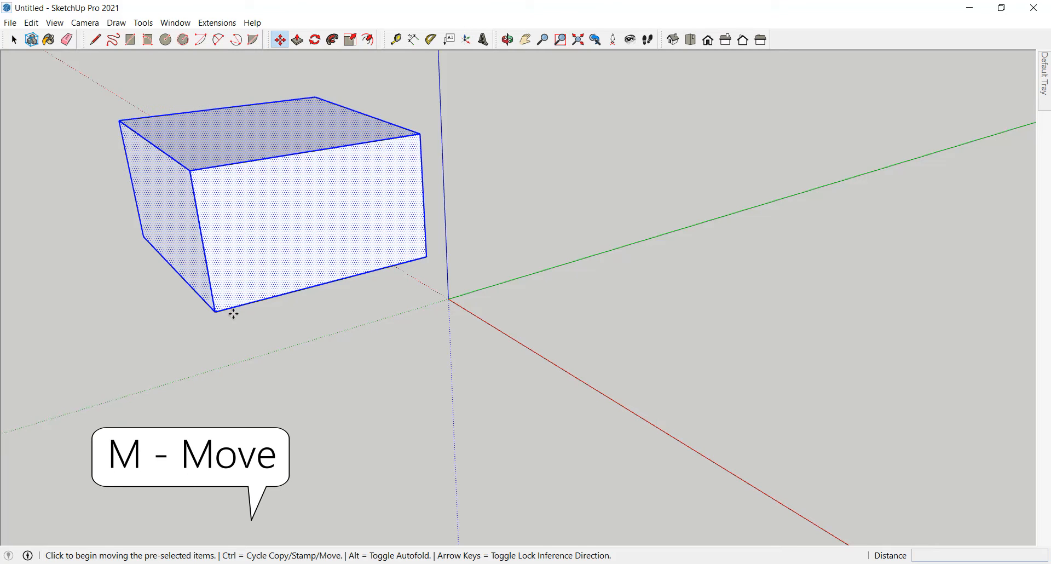
{"action": "left_click", "coordinate": [215, 311]}
{"action": "left_click", "coordinate": [449, 298]}
{"action": "left_click", "coordinate": [333, 229]}
{"action": "left_click", "coordinate": [447, 298]}
{"action": "scroll", "coordinate": [376, 232], "scroll_direction": "down", "scroll_amount": 2}
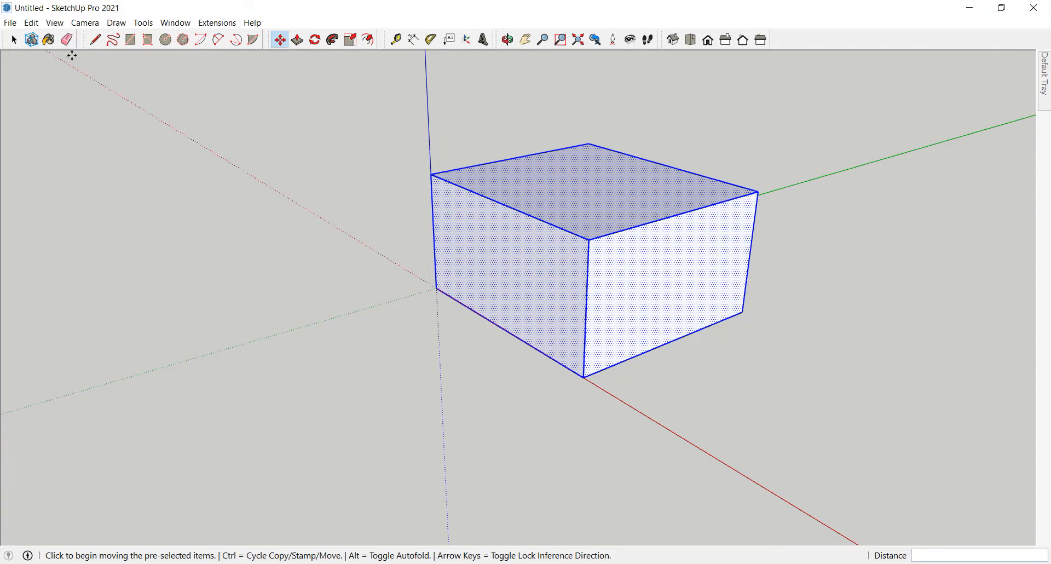
{"action": "key", "text": "space"}
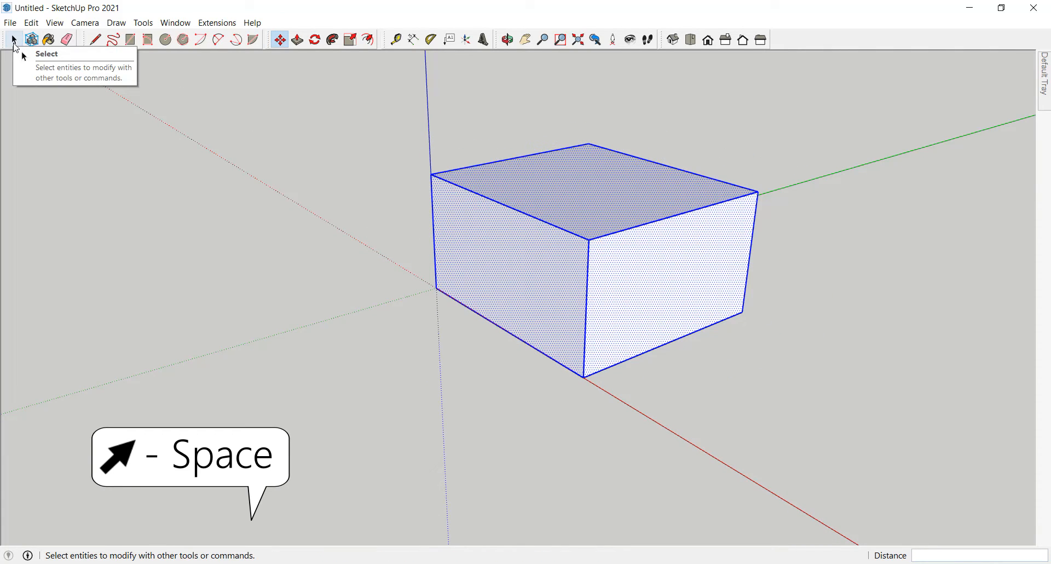
{"action": "left_click", "coordinate": [351, 150]}
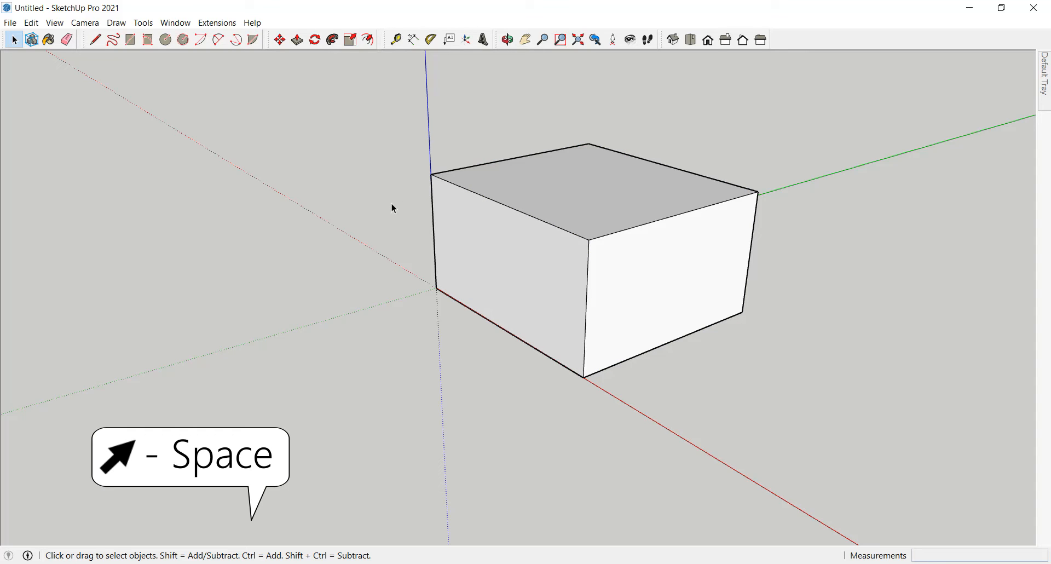
Step: Scale the entire box uniformly by a factor of 2.00 from its corner at the origin, using the opposite top corner
{"action": "triple_click", "coordinate": [607, 155]}
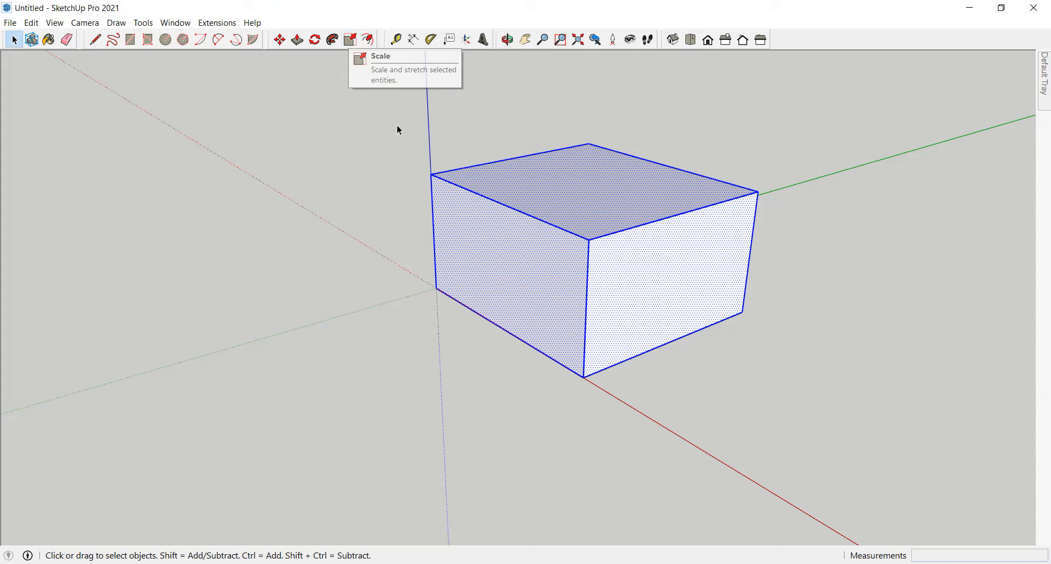
{"action": "key", "text": "s"}
{"action": "scroll", "coordinate": [438, 173], "scroll_direction": "down", "scroll_amount": 1}
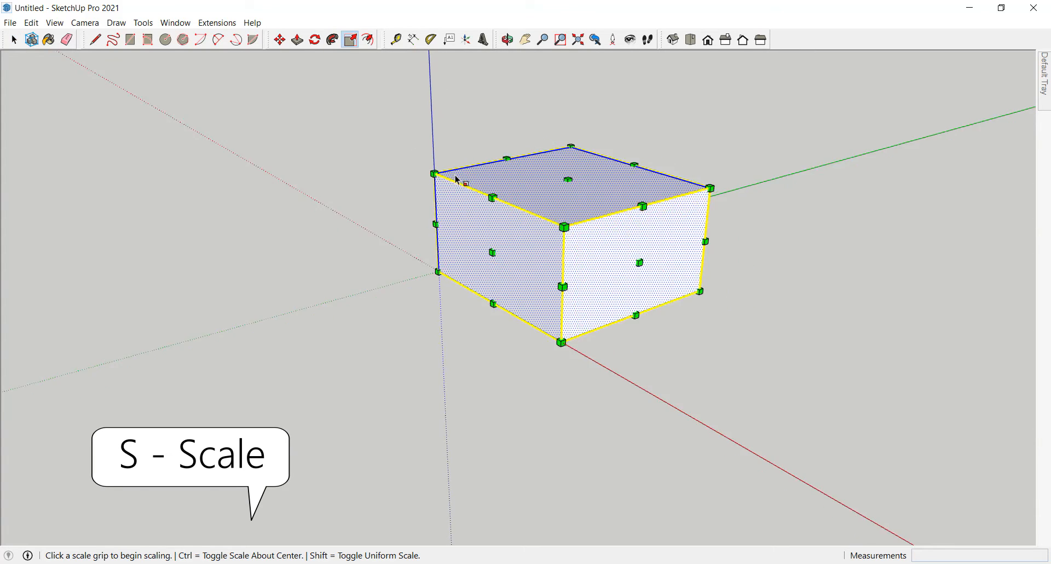
{"action": "scroll", "coordinate": [456, 179], "scroll_direction": "down", "scroll_amount": 3}
{"action": "left_click", "coordinate": [585, 172]}
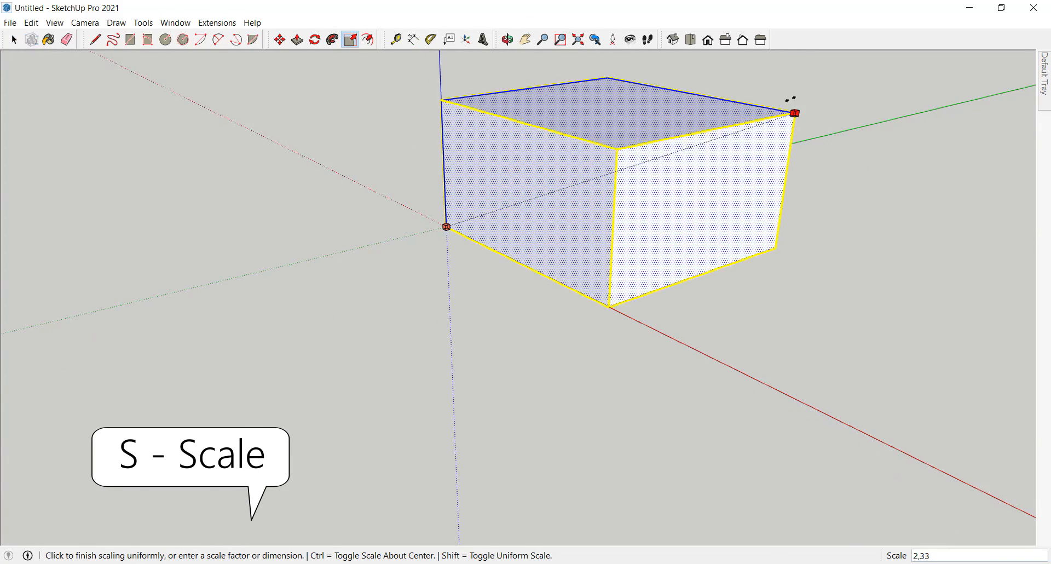
{"action": "left_click", "coordinate": [749, 112]}
{"action": "key", "text": "space"}
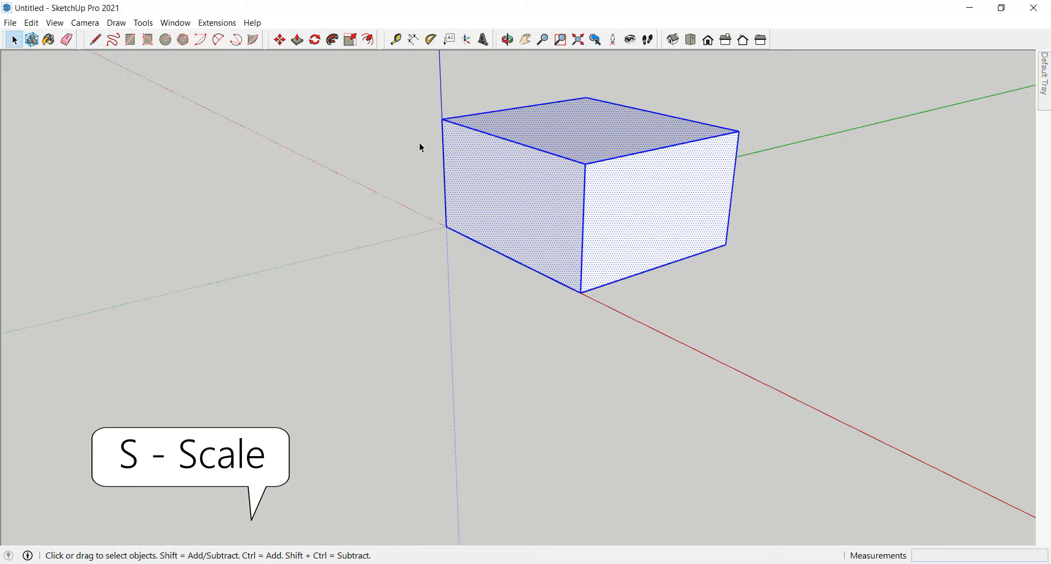
Step: Rotate the box on the ground plane about its origin corner, swinging its base edge away from the red axis
{"action": "scroll", "coordinate": [451, 192], "scroll_direction": "down", "scroll_amount": 4}
{"action": "scroll", "coordinate": [470, 164], "scroll_direction": "up", "scroll_amount": 4}
{"action": "middle_click_drag", "start_coordinate": [469, 157], "coordinate": [547, 181]}
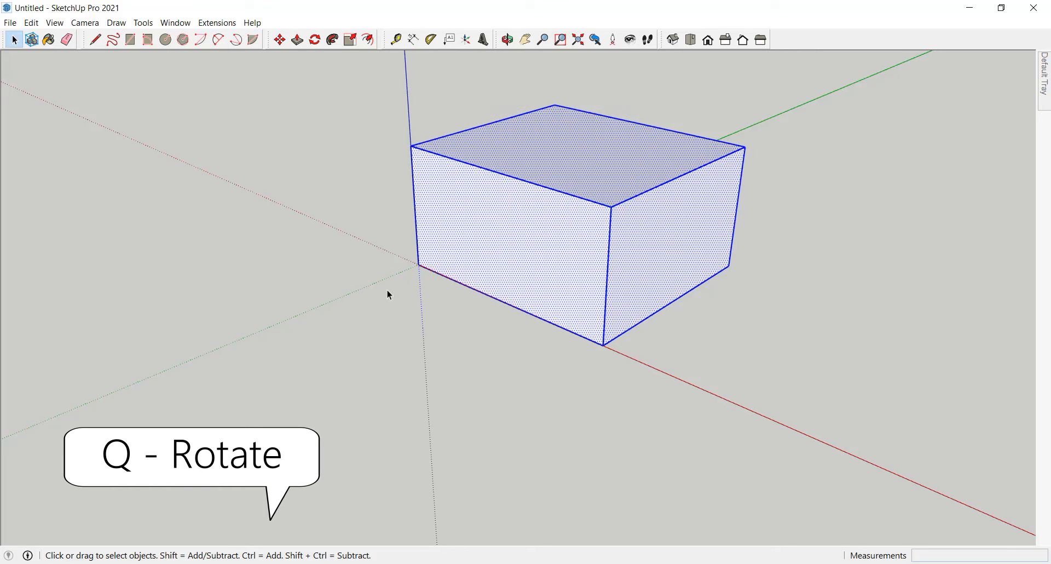
{"action": "key", "text": "q"}
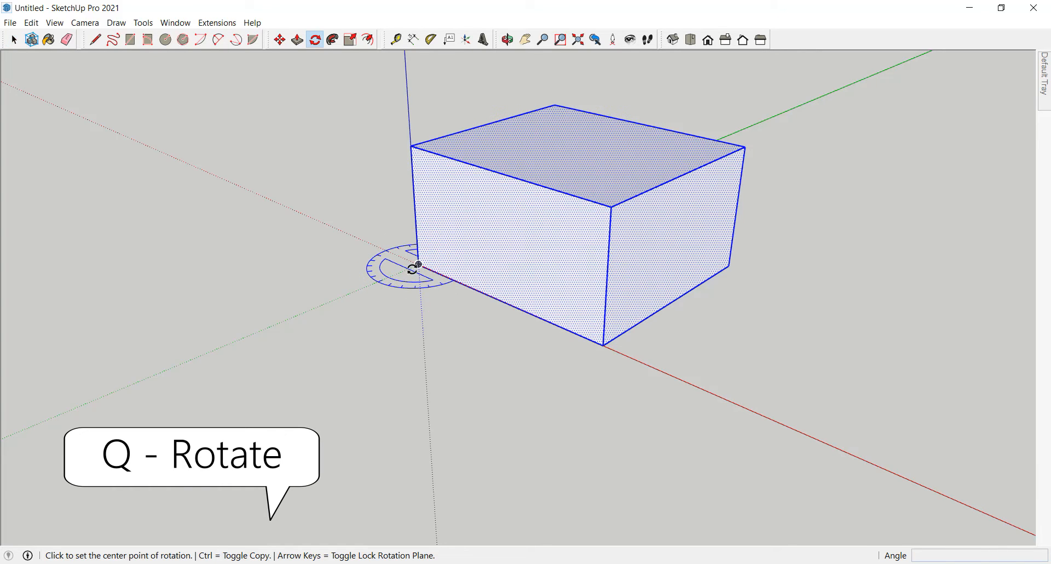
{"action": "left_click", "coordinate": [419, 264]}
{"action": "left_click", "coordinate": [603, 345]}
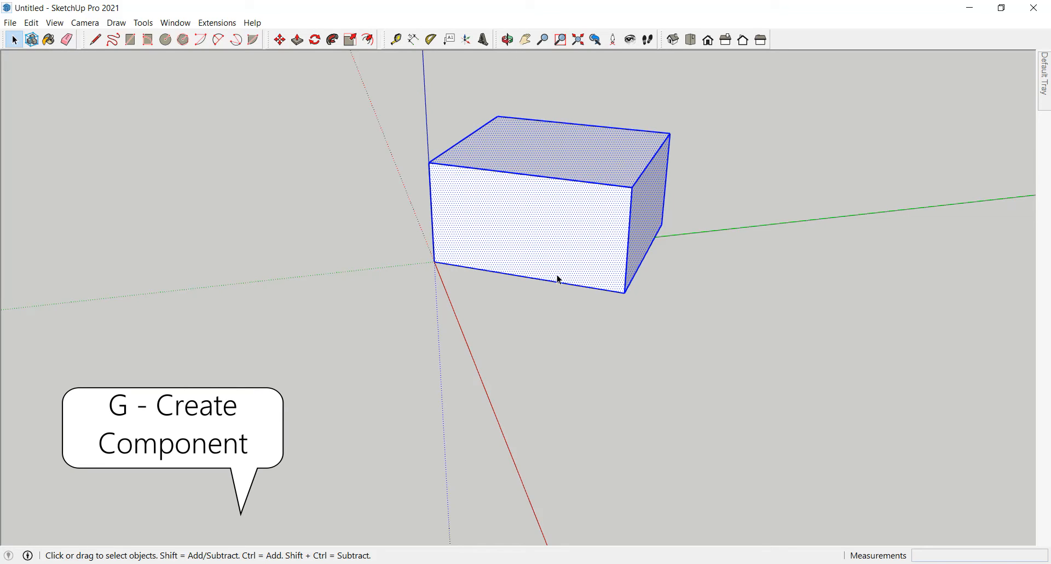
Step: View the Create Component settings for the selected box, dismiss them without creating a component, and deselect the box
{"action": "key", "text": "g"}
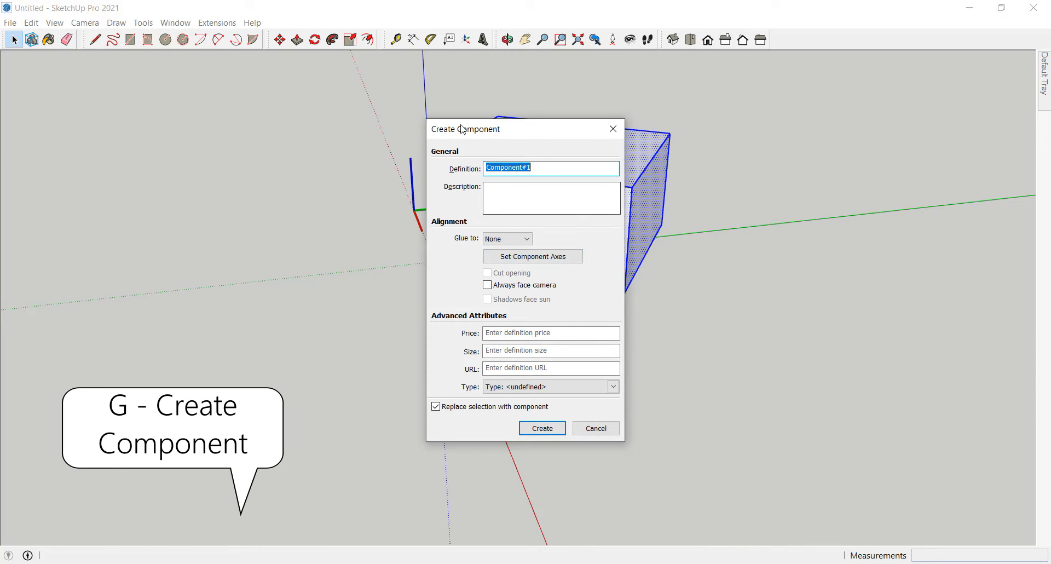
{"action": "left_click", "coordinate": [614, 129]}
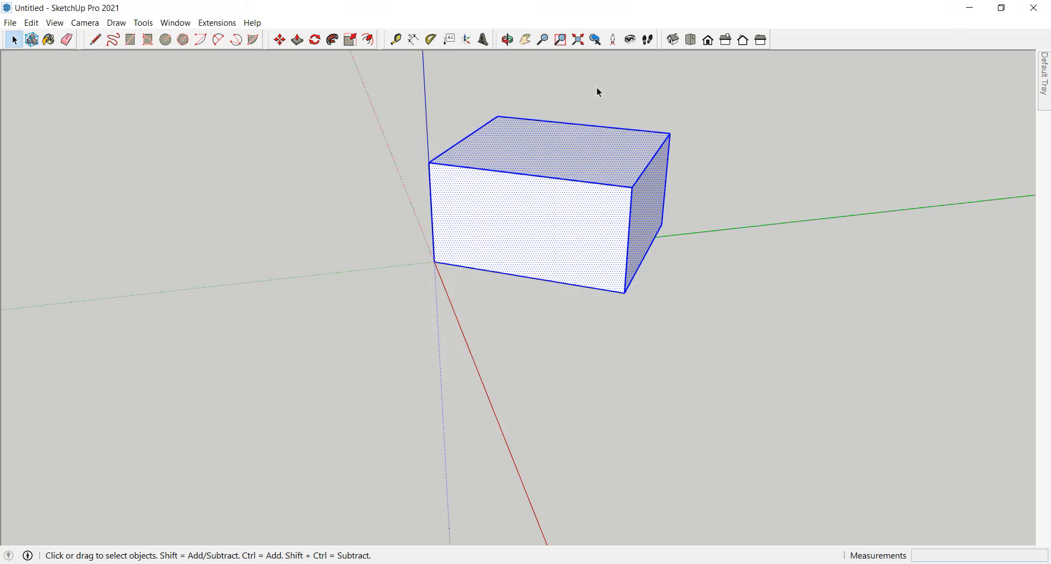
{"action": "left_click", "coordinate": [376, 153]}
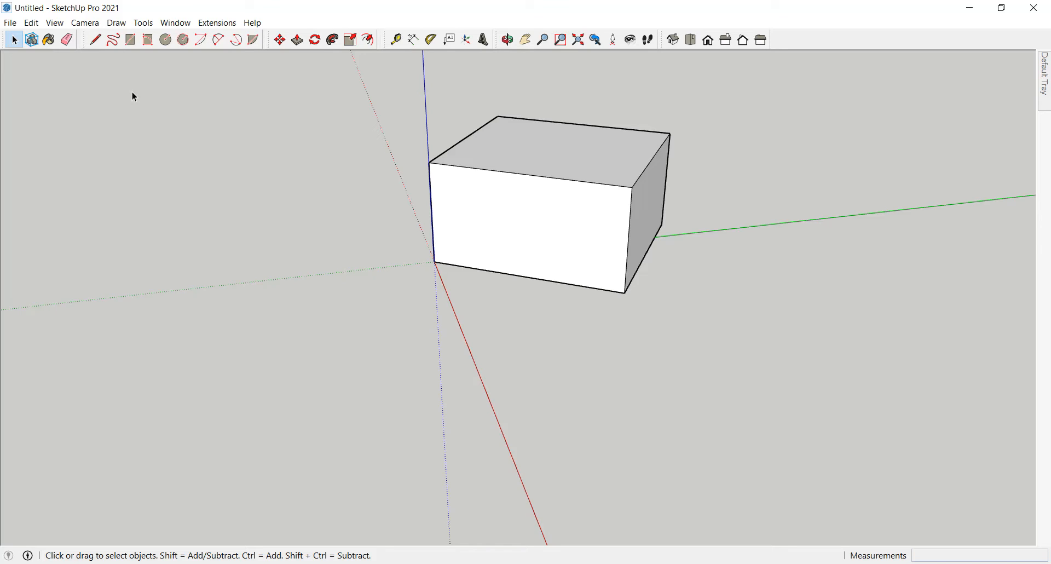
Step: Open the Shortcuts page of the SketchUp Preferences and browse the list of functions
{"action": "left_click", "coordinate": [55, 23]}
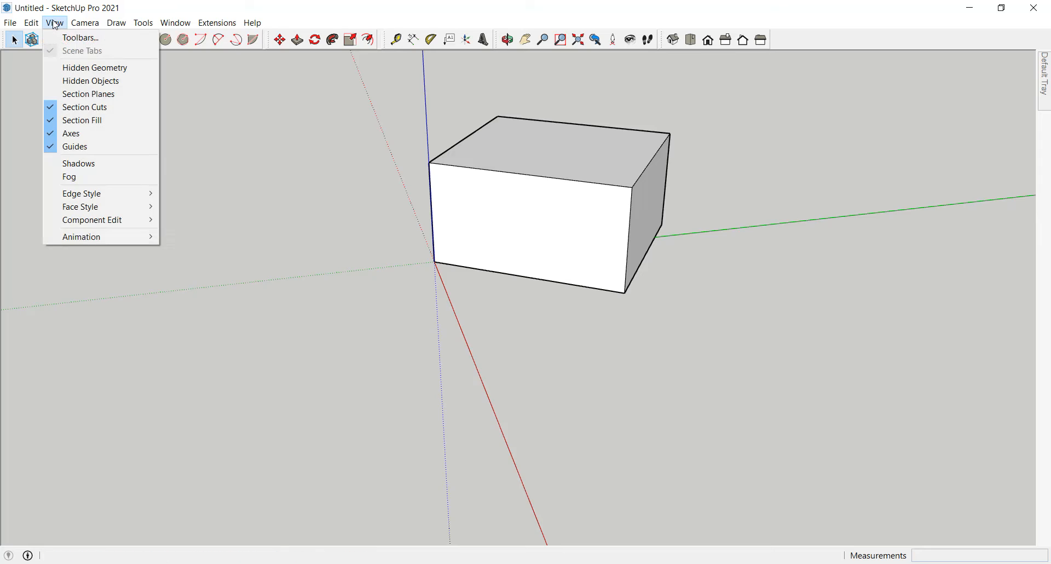
{"action": "mouse_move", "coordinate": [187, 26]}
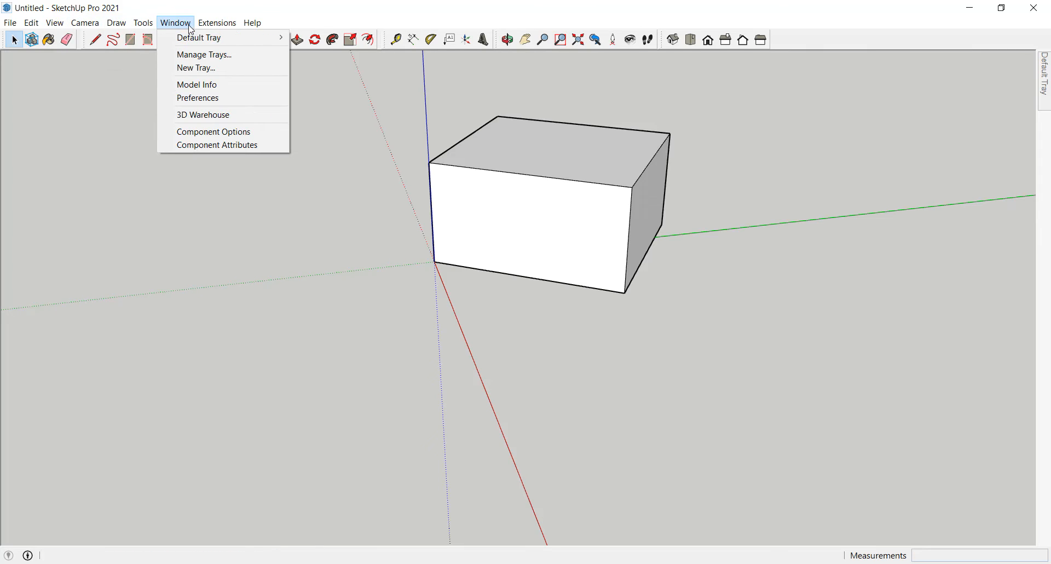
{"action": "left_click", "coordinate": [186, 100]}
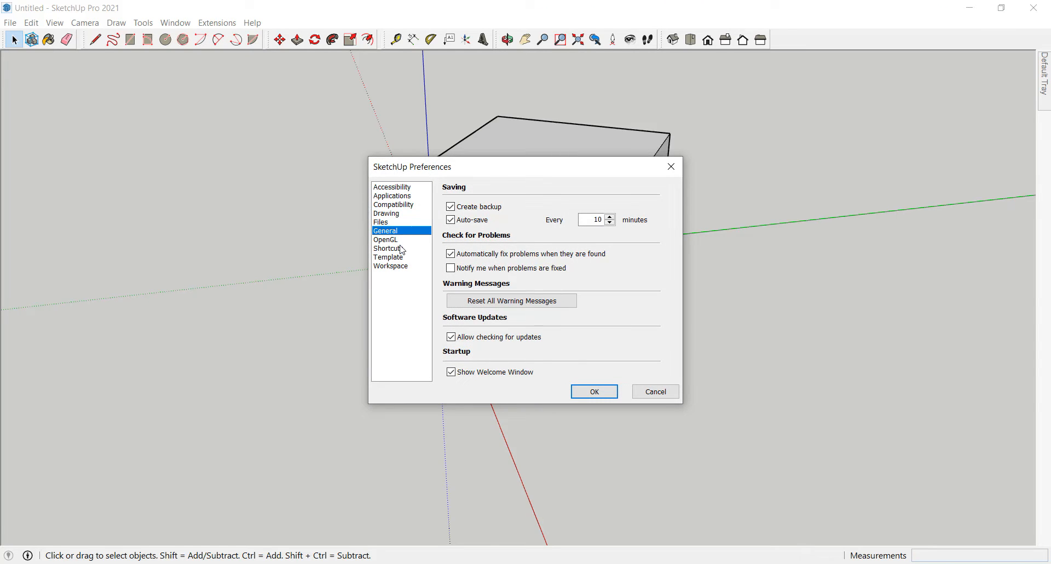
{"action": "left_click", "coordinate": [397, 248]}
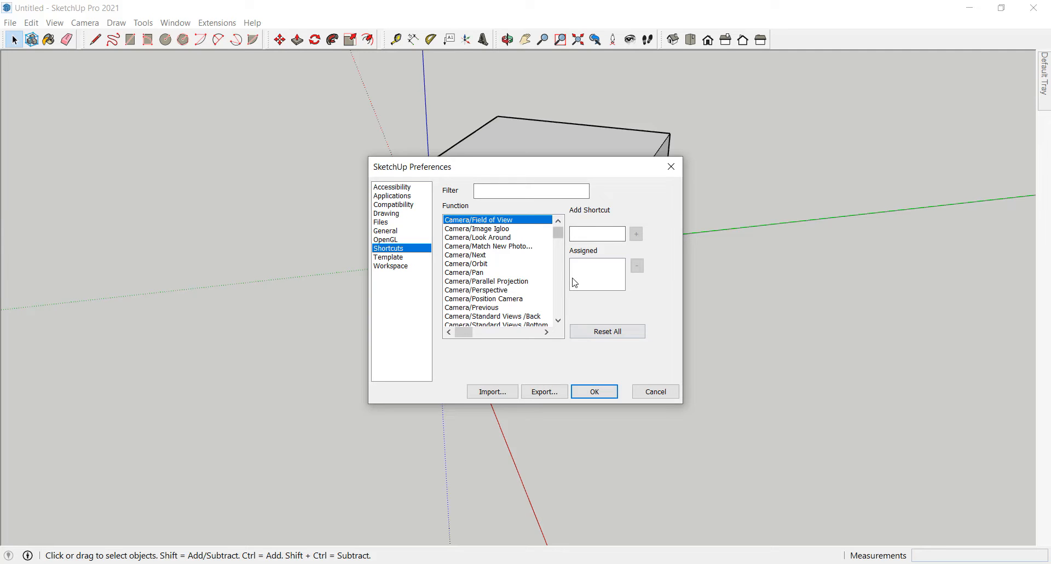
{"action": "left_click_drag", "start_coordinate": [559, 234], "coordinate": [559, 250]}
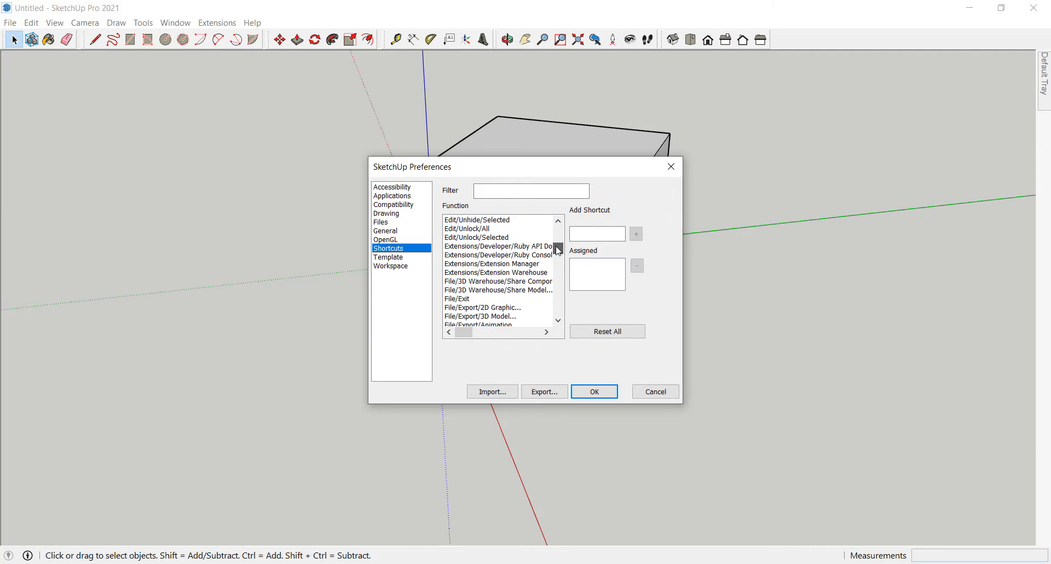
{"action": "scroll", "coordinate": [534, 290], "scroll_direction": "down", "scroll_amount": 3}
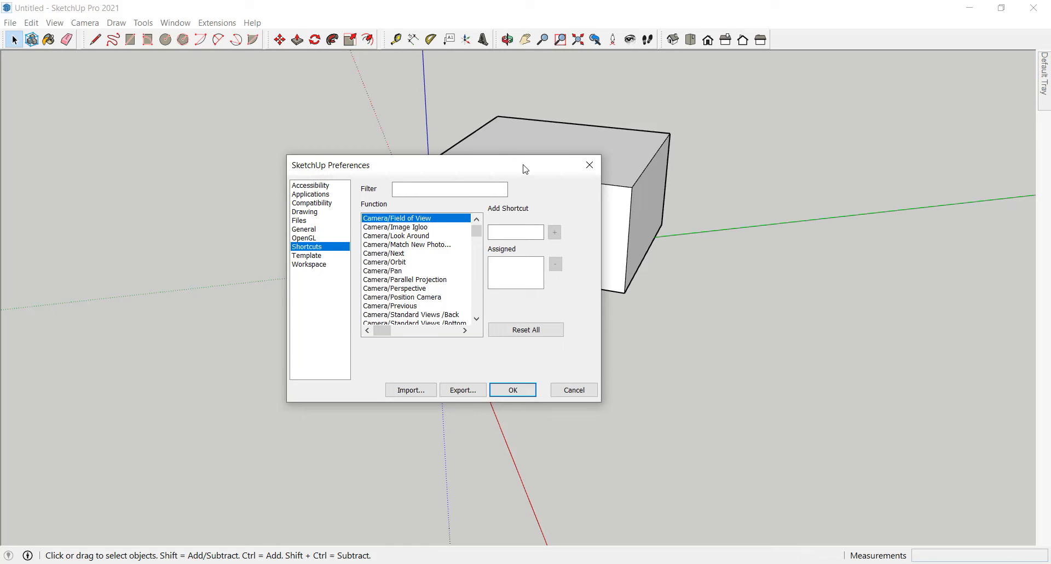
Step: Filter the shortcut functions by "group", assign Ctrl+G to Edit/Make Group, and save the preferences
{"action": "left_click_drag", "start_coordinate": [526, 169], "coordinate": [528, 173]}
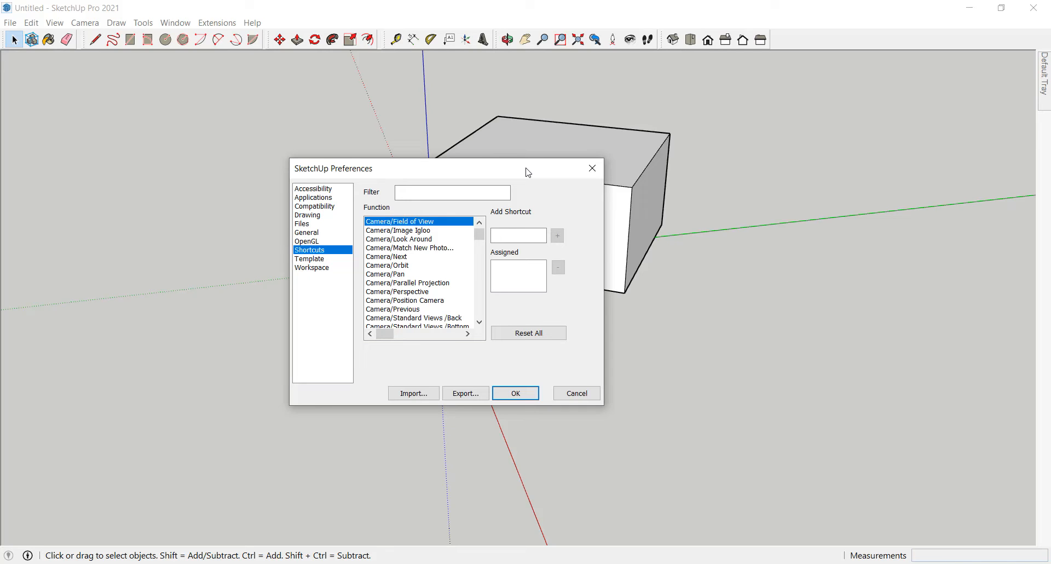
{"action": "left_click", "coordinate": [450, 193]}
{"action": "type", "text": "group"}
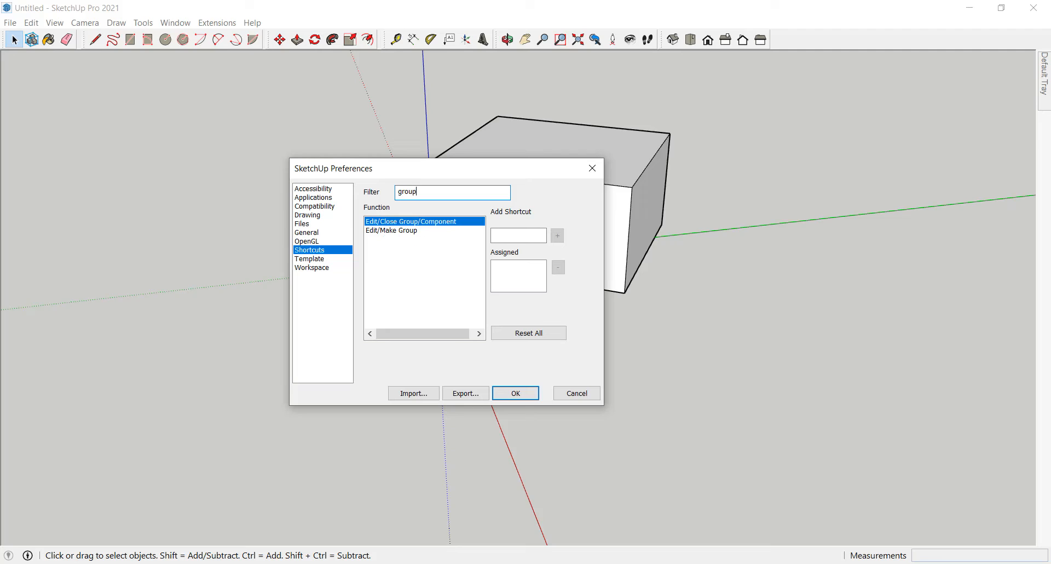
{"action": "left_click", "coordinate": [394, 232]}
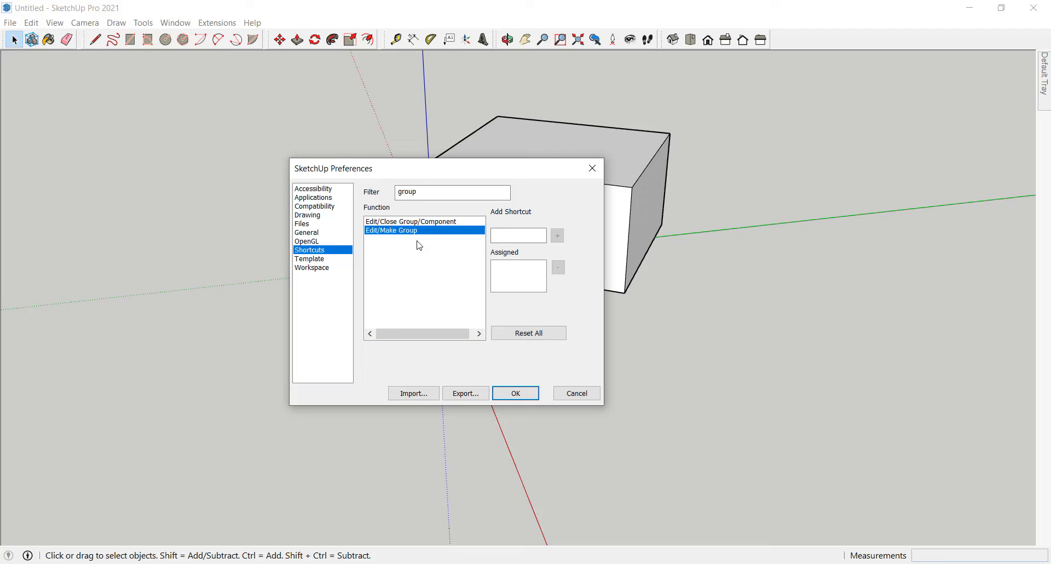
{"action": "left_click", "coordinate": [512, 236]}
{"action": "key", "text": "ctrl"}
{"action": "left_click", "coordinate": [558, 236]}
{"action": "left_click", "coordinate": [517, 395]}
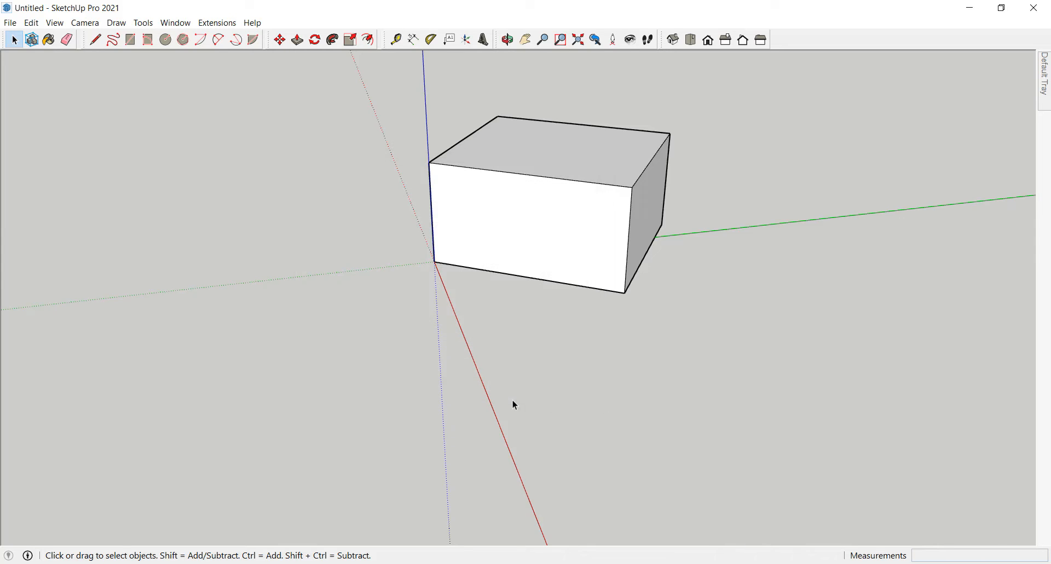
Step: Select the whole box with all its faces and edges, make it a group, and deselect it
{"action": "left_click", "coordinate": [517, 252]}
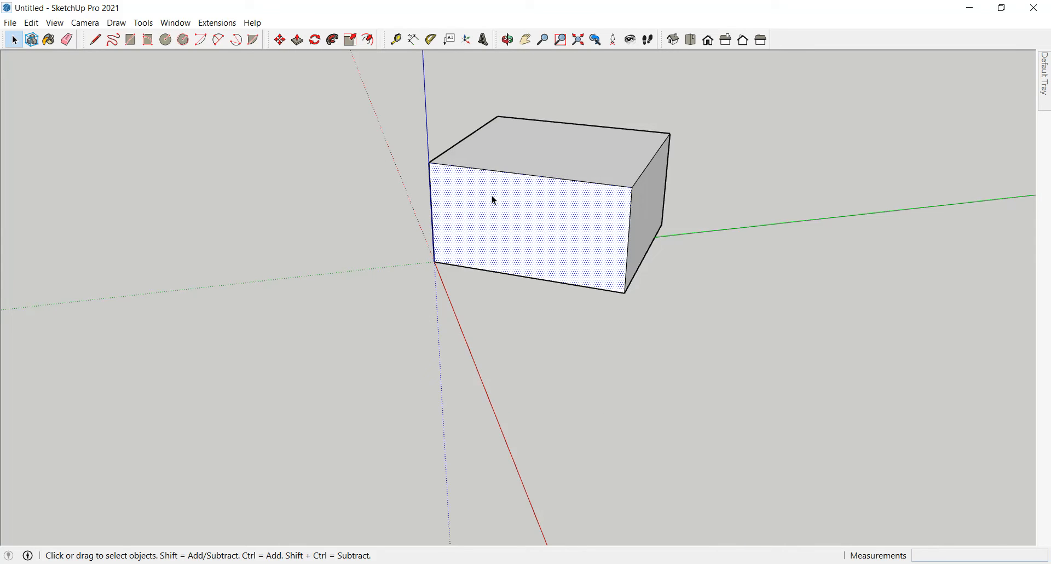
{"action": "triple_click", "coordinate": [494, 200]}
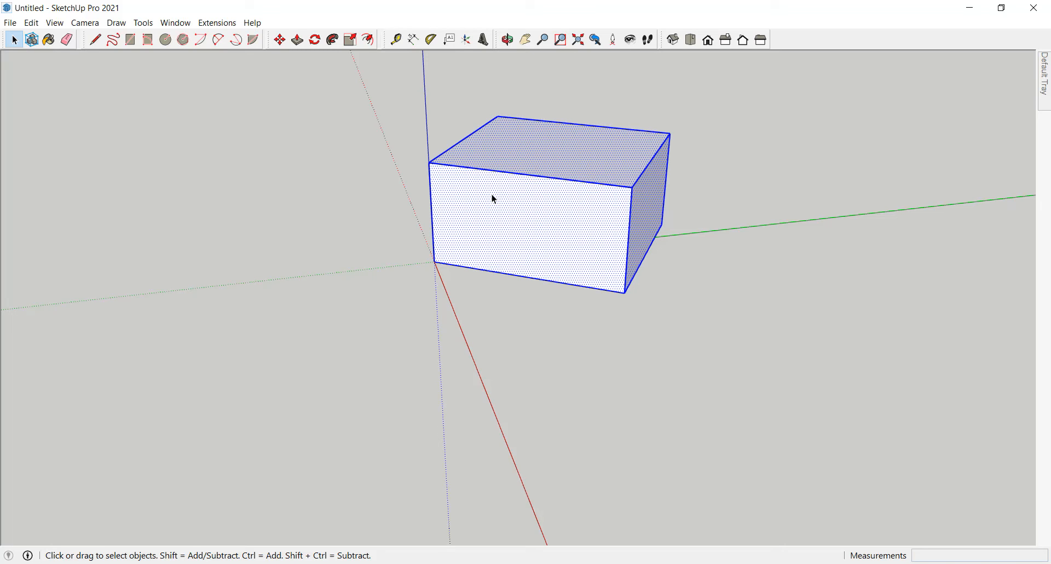
{"action": "key", "text": "ctrl+g"}
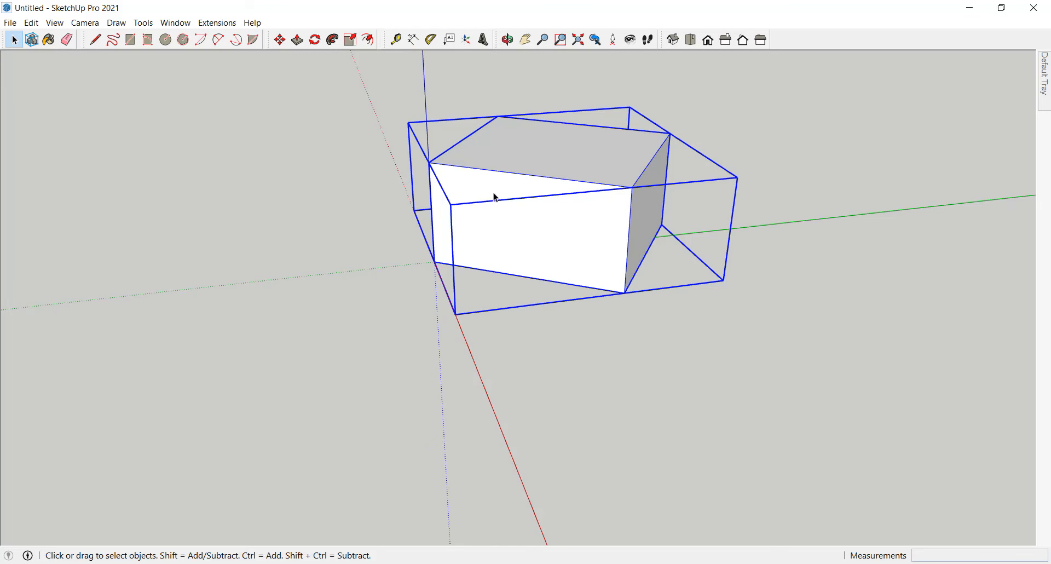
{"action": "scroll", "coordinate": [498, 175], "scroll_direction": "down", "scroll_amount": 3}
{"action": "mouse_move", "coordinate": [500, 178]}
{"action": "middle_mouse_down"}
{"action": "mouse_move", "coordinate": [363, 347]}
{"action": "mouse_move", "coordinate": [509, 296]}
{"action": "mouse_move", "coordinate": [515, 181]}
{"action": "middle_mouse_up"}
{"action": "scroll", "coordinate": [516, 170], "scroll_direction": "up", "scroll_amount": 3}
{"action": "scroll", "coordinate": [517, 172], "scroll_direction": "up", "scroll_amount": 1}
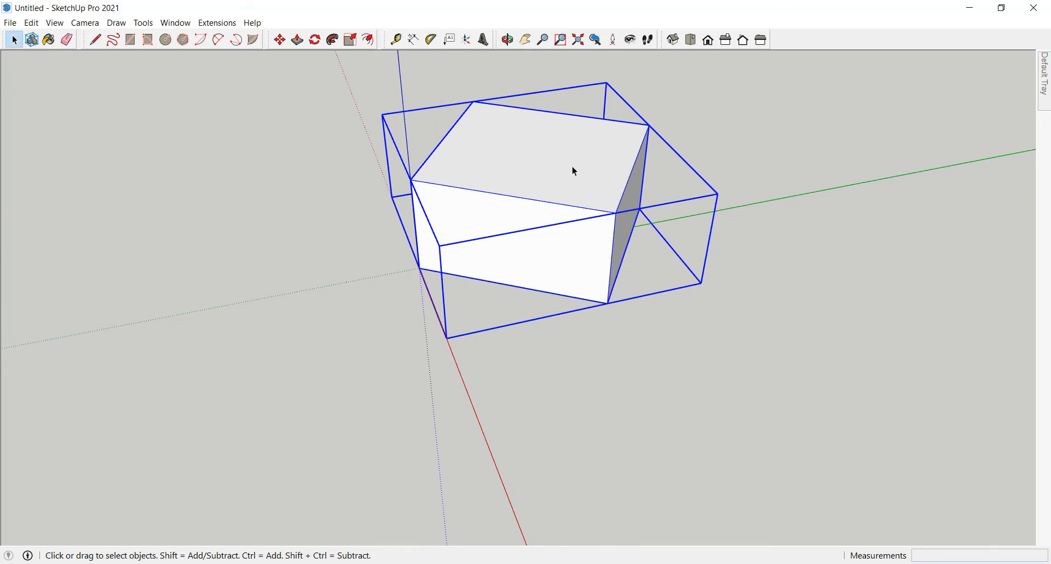
{"action": "left_click", "coordinate": [305, 209]}
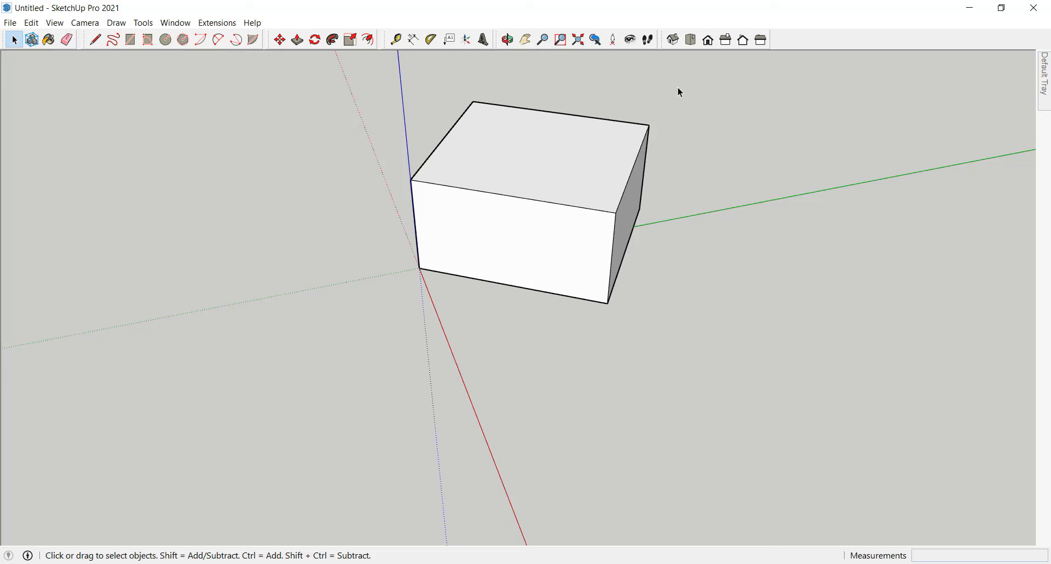
Step: Detach the Views toolbar to show the box in Top, Iso and Right views, and close that toolbar
{"action": "left_click_drag", "start_coordinate": [664, 39], "coordinate": [285, 173]}
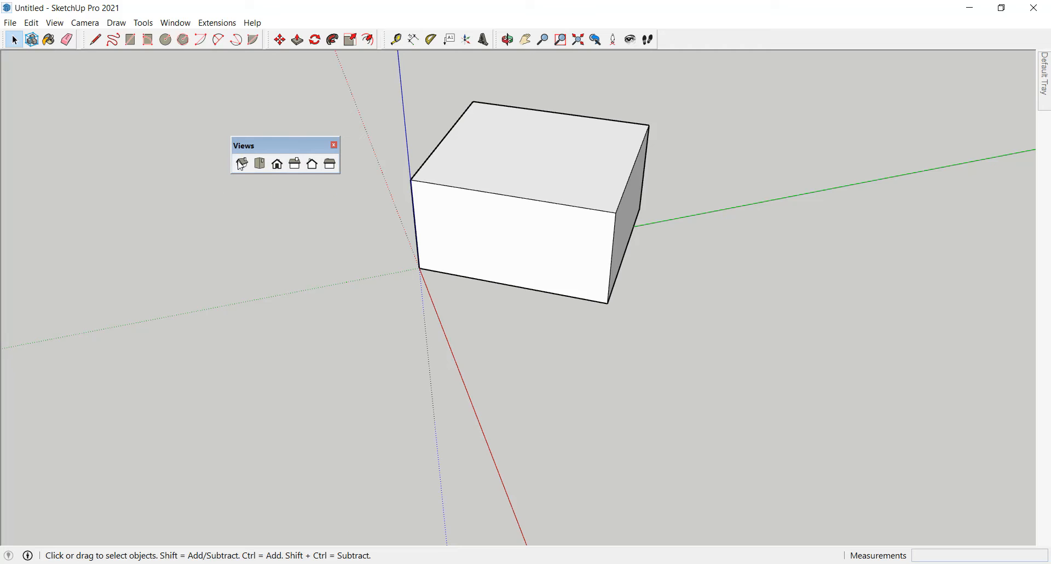
{"action": "left_click", "coordinate": [261, 164]}
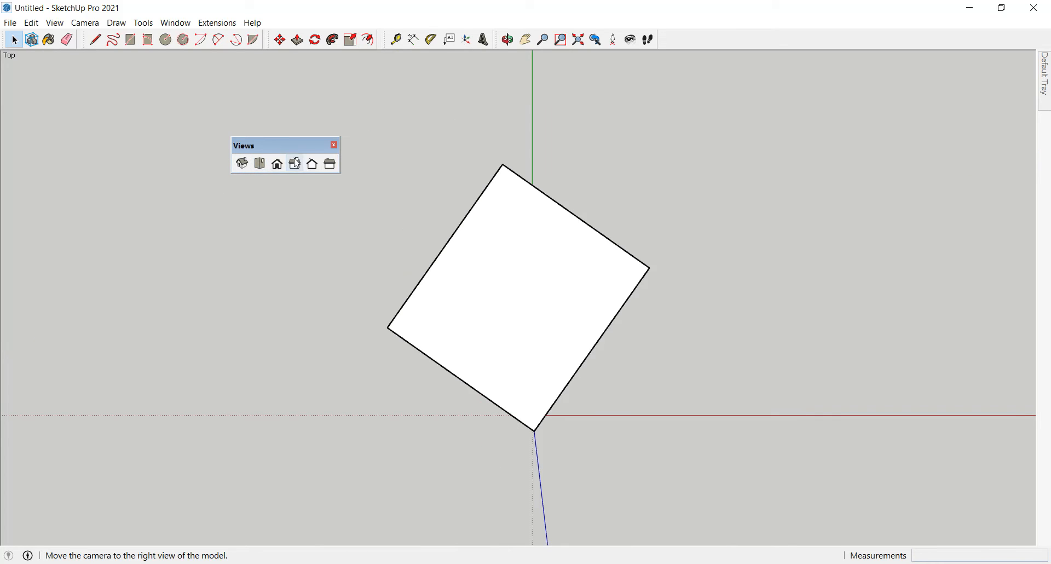
{"action": "left_click", "coordinate": [242, 164]}
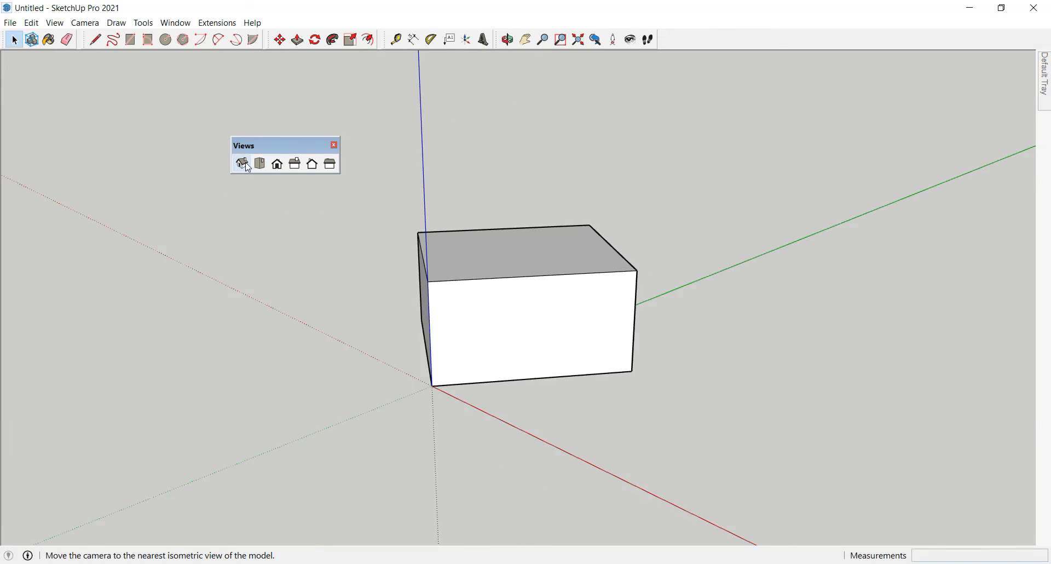
{"action": "left_click", "coordinate": [262, 168]}
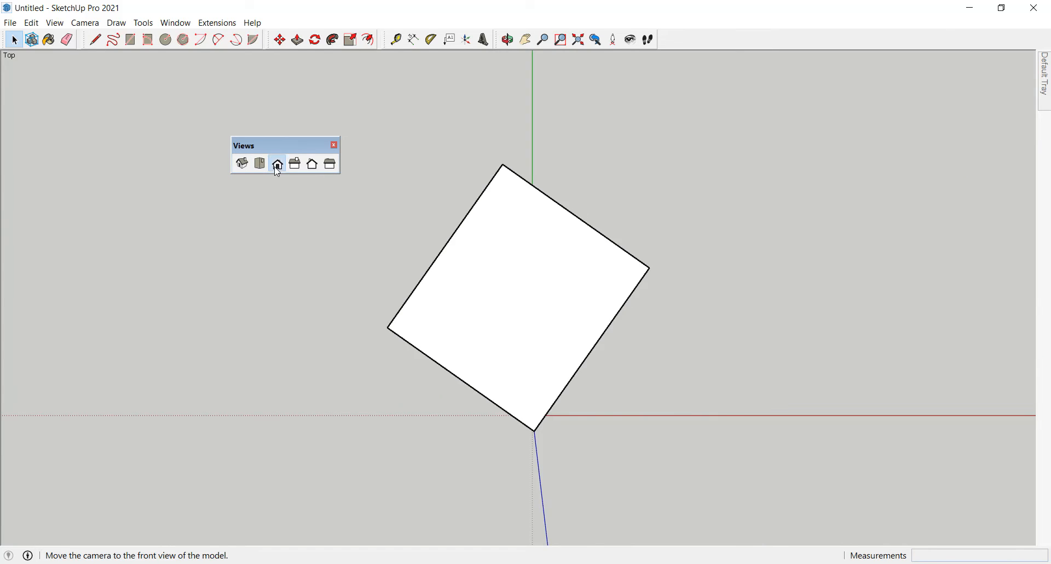
{"action": "left_click", "coordinate": [295, 167]}
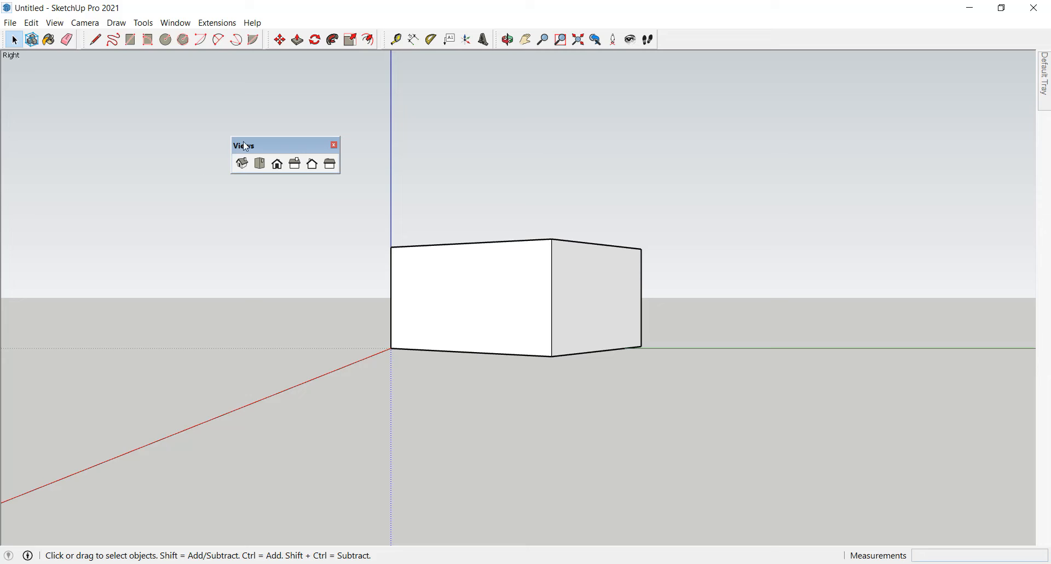
{"action": "left_click", "coordinate": [335, 145]}
Step: Open the Shortcuts page of the SketchUp Preferences and filter the function list by "top"
{"action": "left_click", "coordinate": [176, 23]}
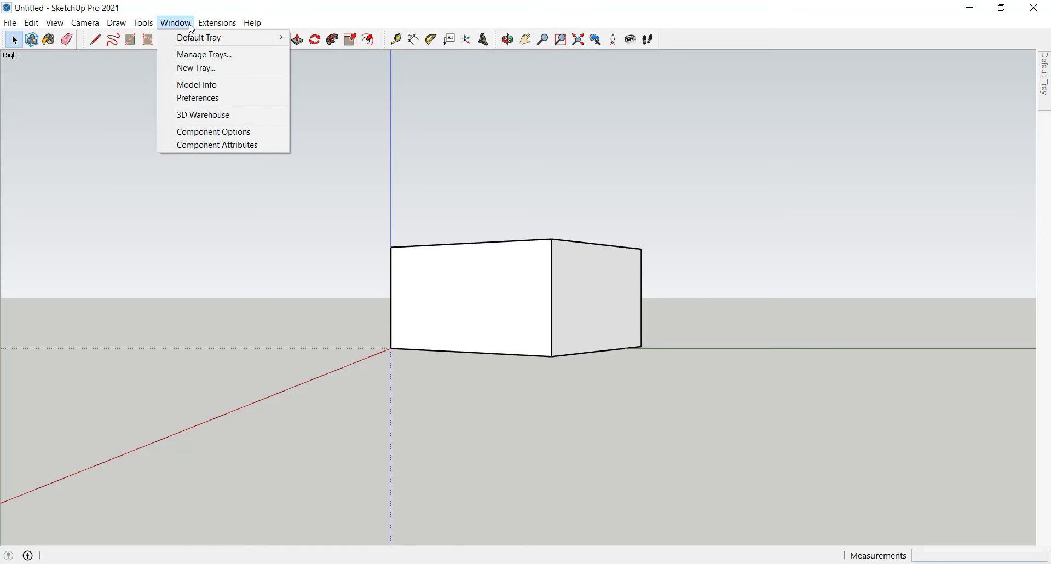
{"action": "left_click", "coordinate": [227, 98]}
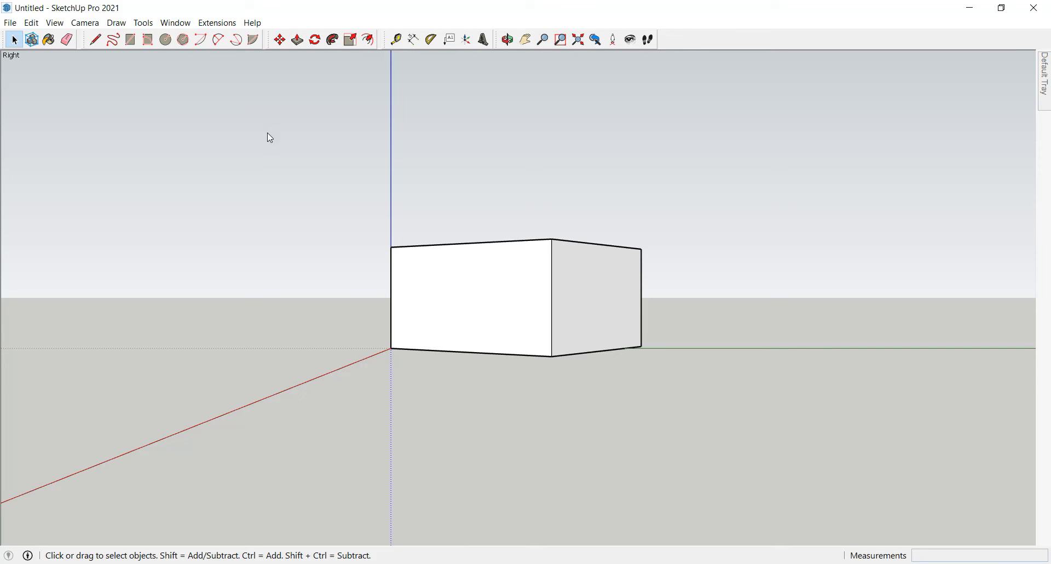
{"action": "left_click", "coordinate": [446, 191]}
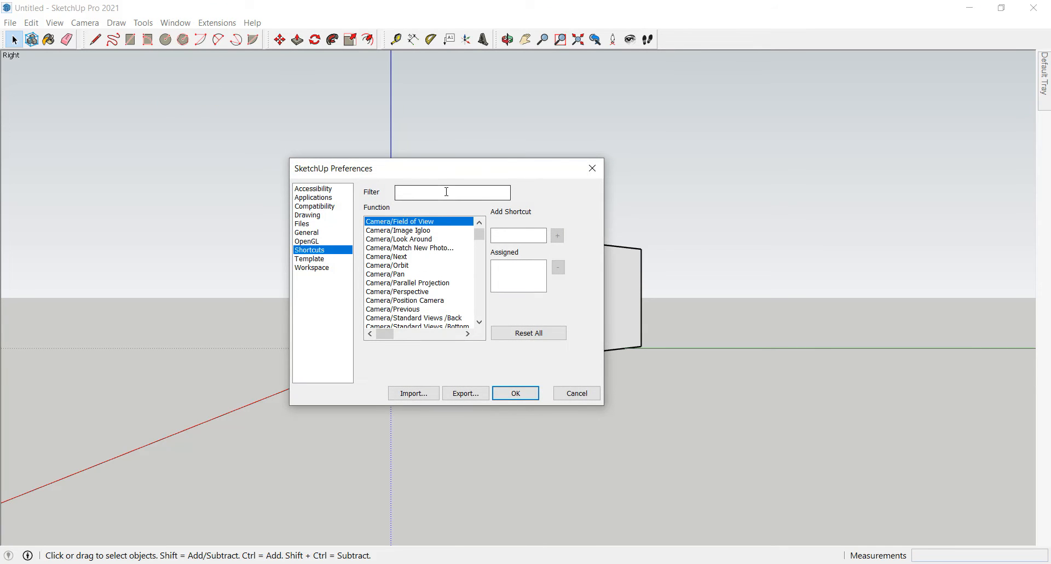
{"action": "left_click", "coordinate": [445, 195]}
{"action": "type", "text": "tp"}
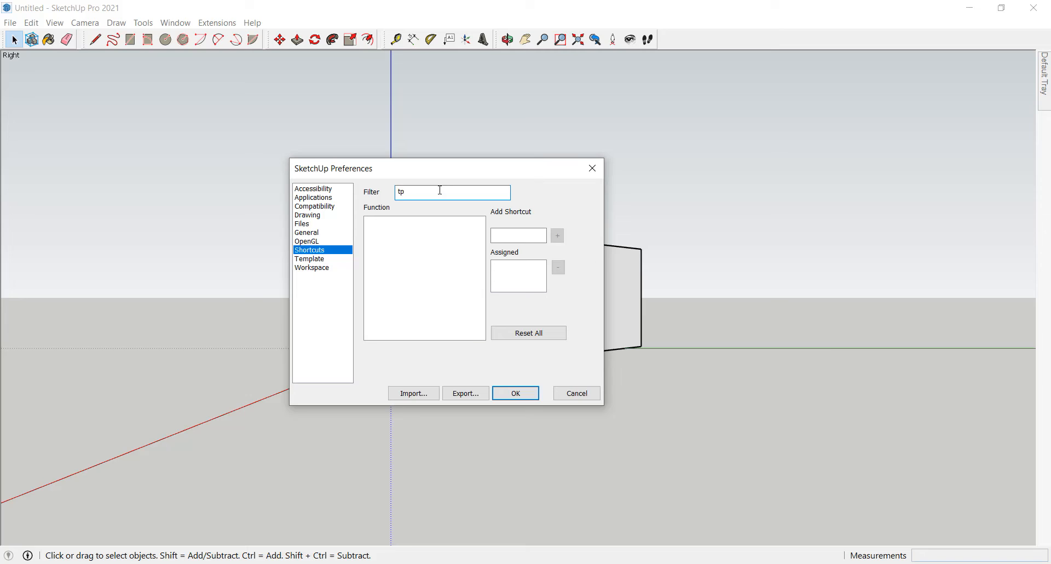
{"action": "key", "text": "BackSpace"}
{"action": "type", "text": "op"}
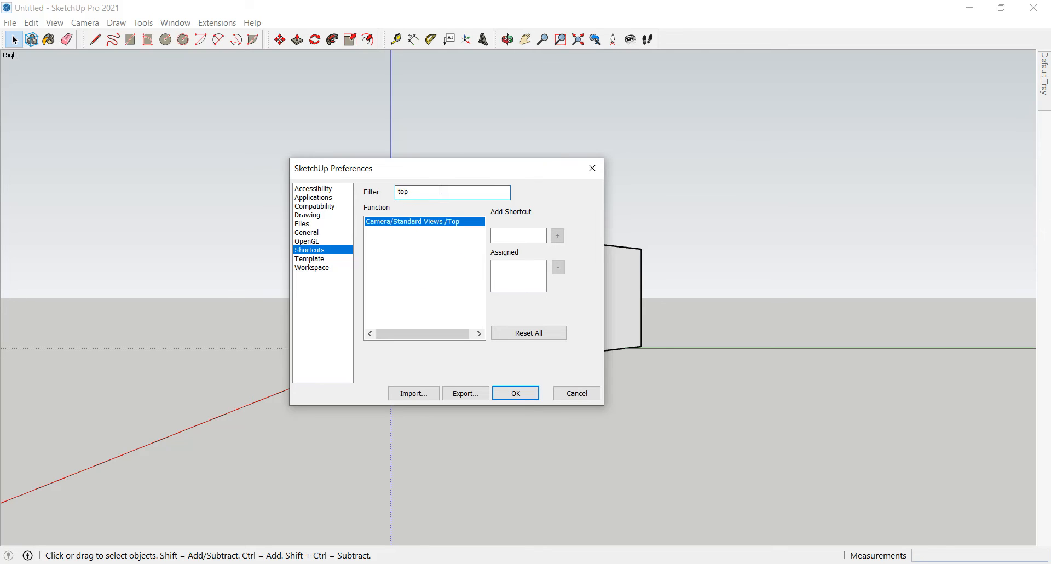
Step: Assign the shortcut Shift+T to the Camera/Standard Views/Top function
{"action": "left_click", "coordinate": [423, 223]}
{"action": "left_click", "coordinate": [507, 235]}
{"action": "left_click_drag", "start_coordinate": [534, 167], "coordinate": [491, 148]}
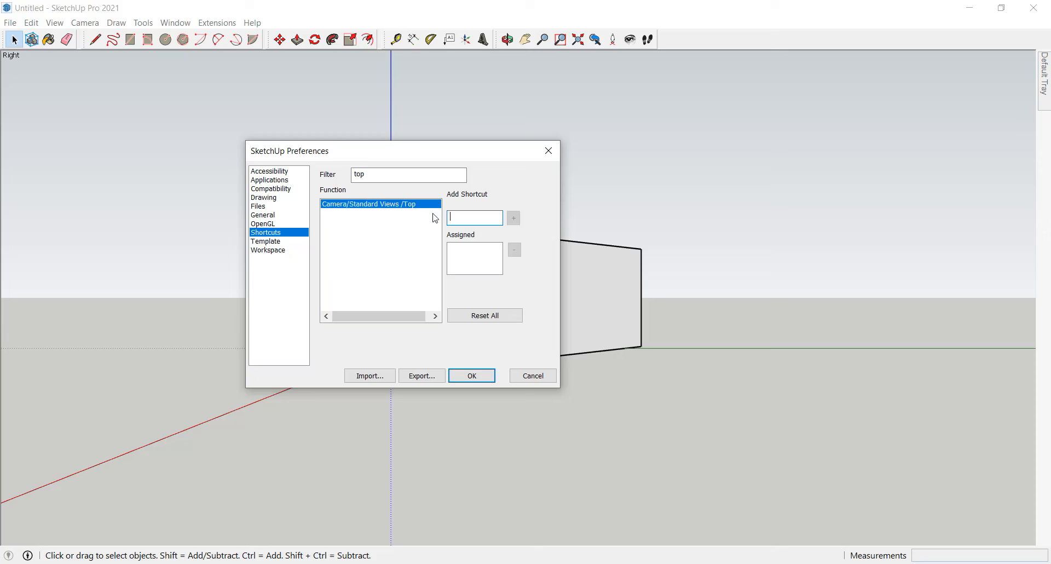
{"action": "key", "text": "shift+t"}
{"action": "left_click", "coordinate": [515, 219]}
Step: Filter the functions by "right" and assign Shift+R to Camera/Standard Views/Right
{"action": "left_click_drag", "start_coordinate": [380, 174], "coordinate": [333, 199]}
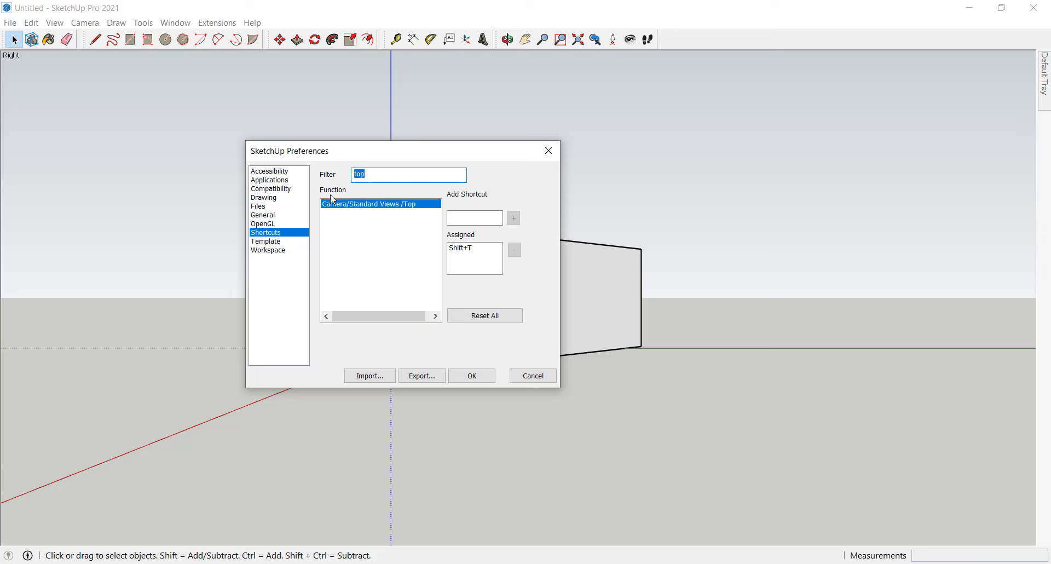
{"action": "type", "text": "ri"}
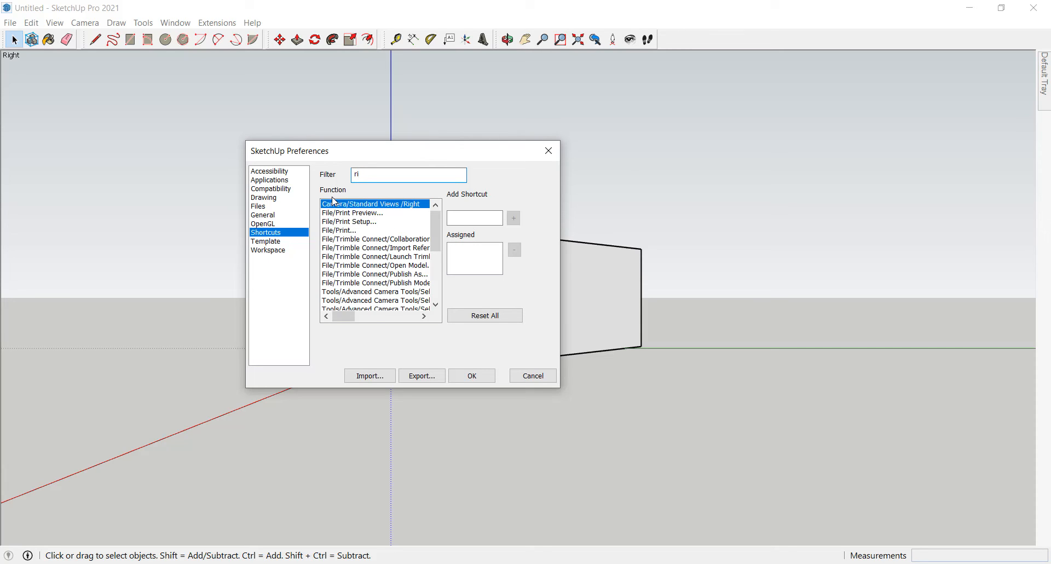
{"action": "type", "text": "ght"}
{"action": "left_click", "coordinate": [465, 219]}
{"action": "key", "text": "shift"}
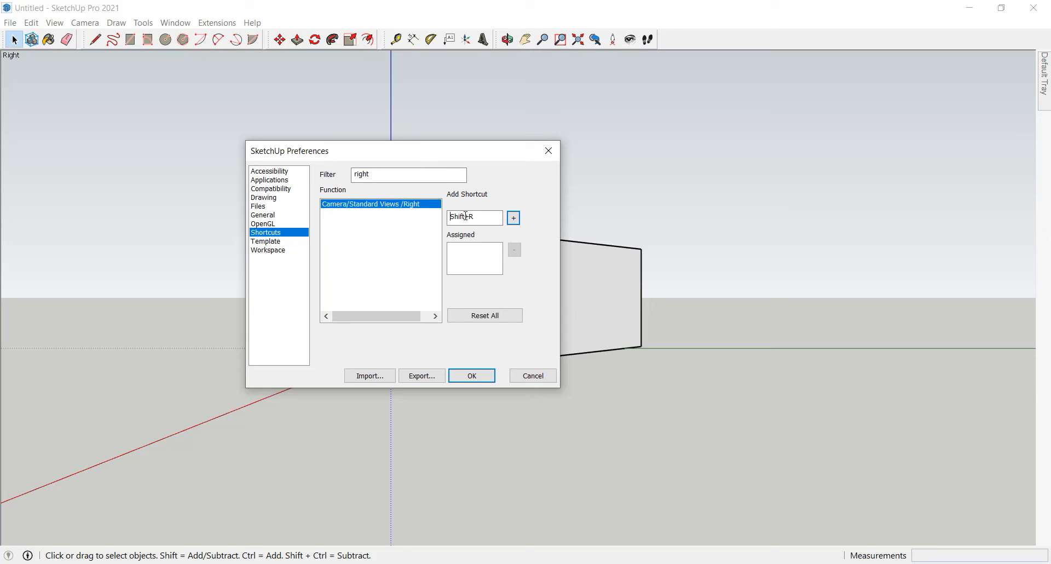
{"action": "left_click", "coordinate": [514, 218]}
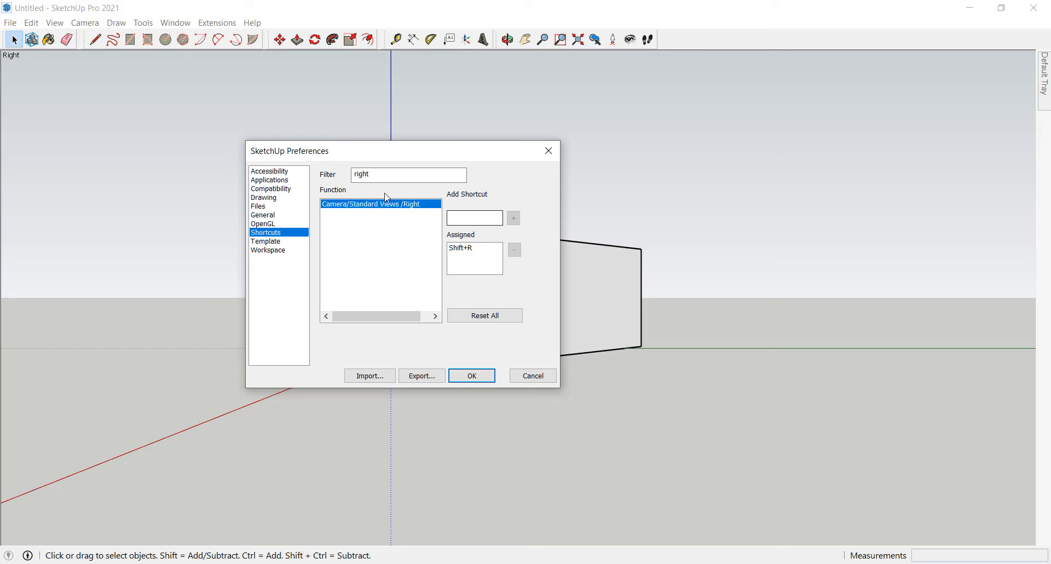
Step: Filter the functions by "left" and assign Shift+L to Camera/Standard Views/Left
{"action": "type", "text": "left"}
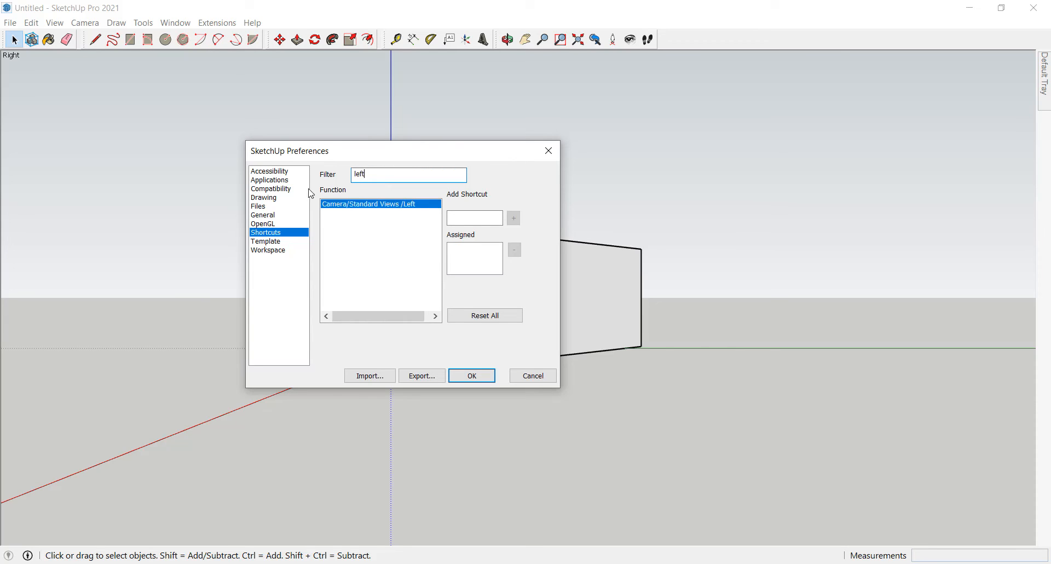
{"action": "left_click", "coordinate": [468, 217]}
{"action": "key", "text": "shift"}
{"action": "key", "text": "shift+l"}
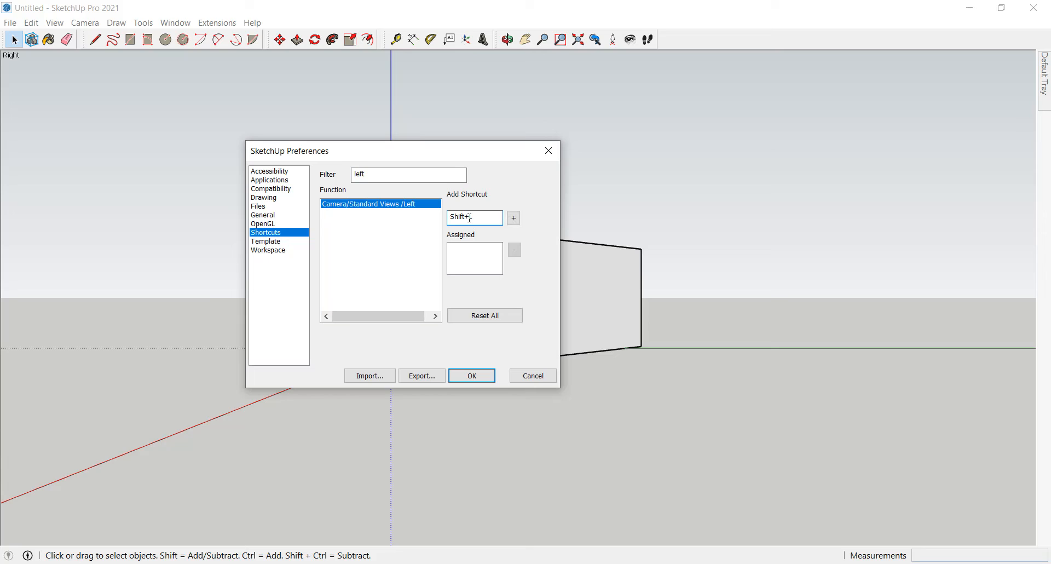
{"action": "left_click", "coordinate": [514, 219]}
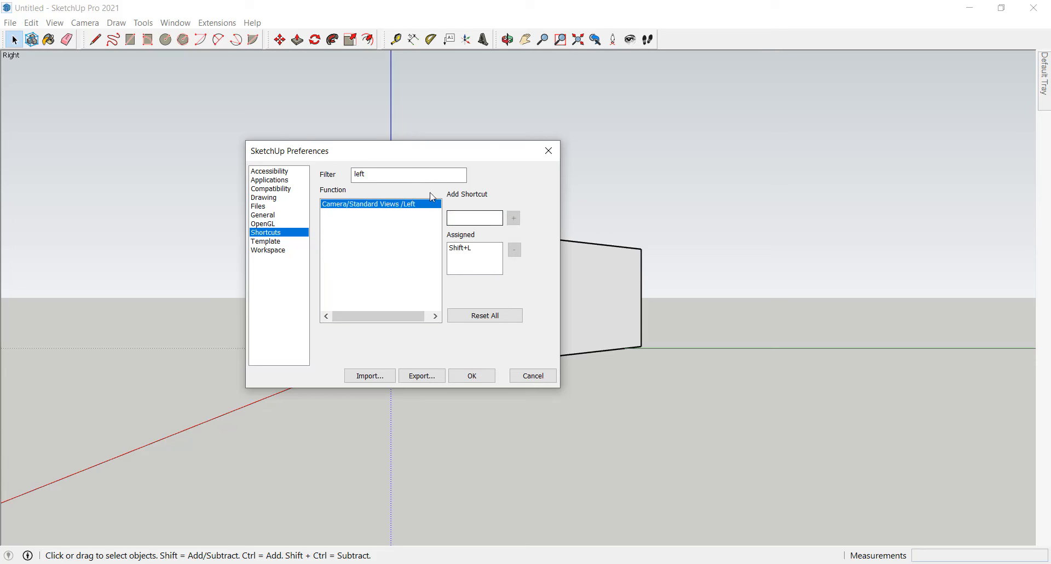
Step: Filter the functions by "back", assign Shift+B to Camera/Standard Views/Back, and save the preferences
{"action": "double_click", "coordinate": [404, 174]}
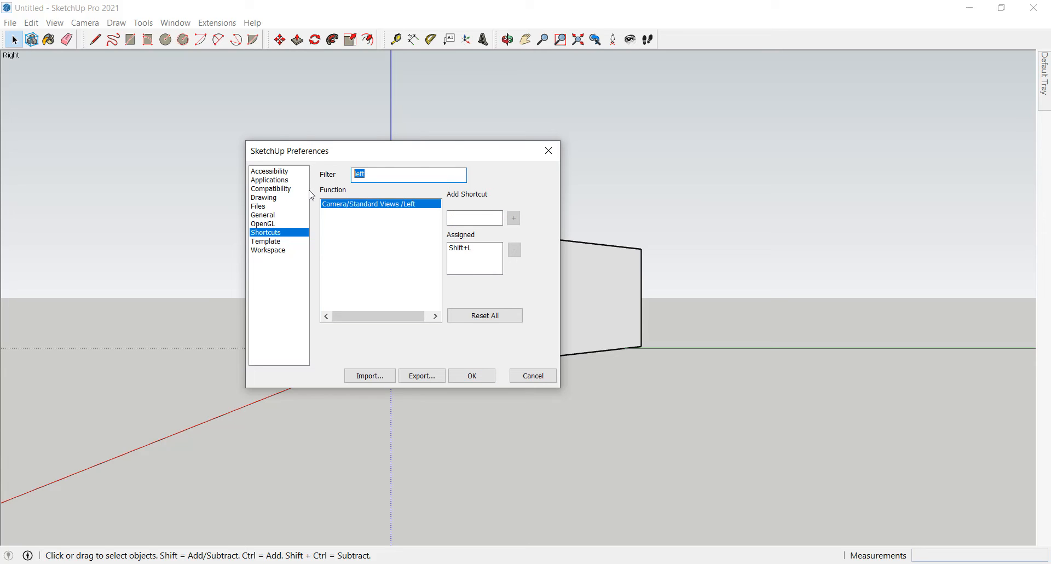
{"action": "type", "text": "b"}
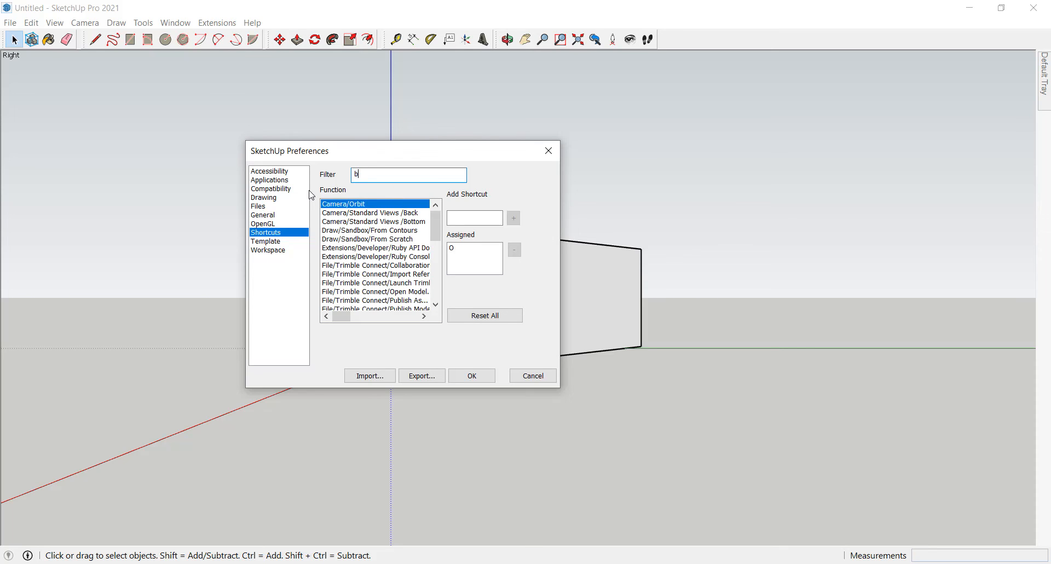
{"action": "type", "text": "ack"}
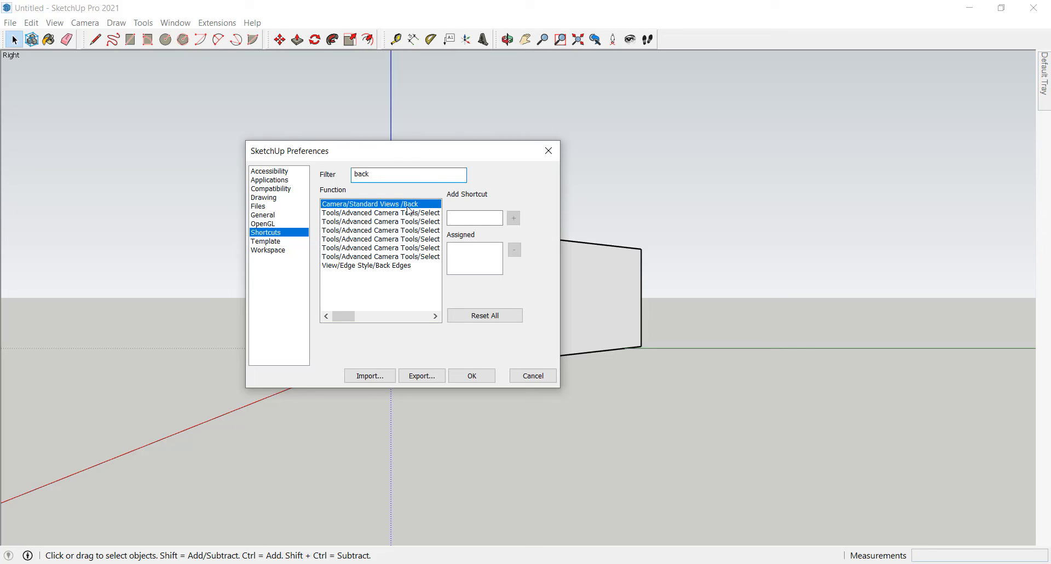
{"action": "left_click", "coordinate": [491, 217]}
{"action": "key", "text": "shift+b"}
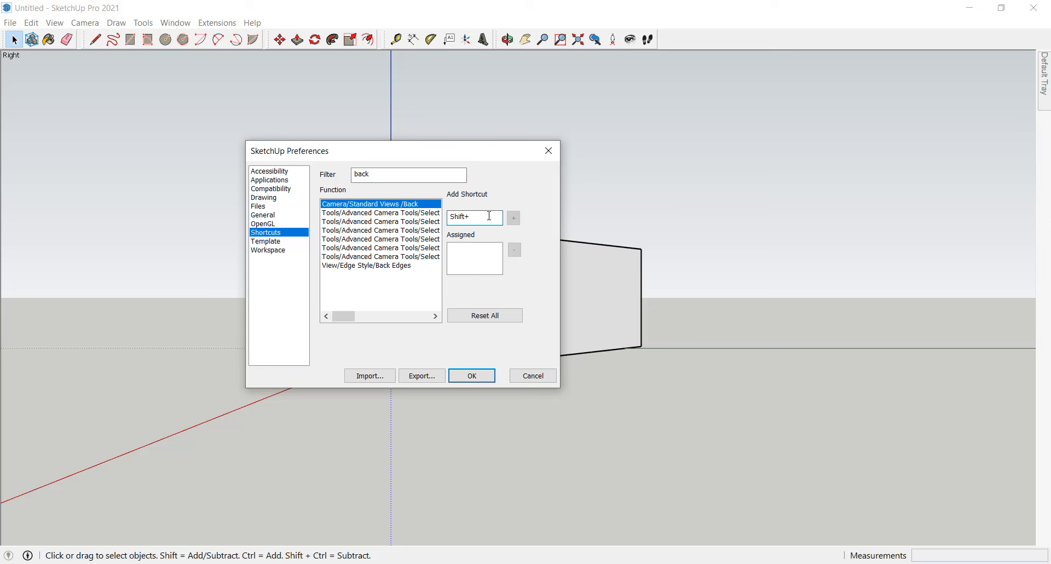
{"action": "left_click", "coordinate": [514, 218]}
{"action": "left_click", "coordinate": [484, 376]}
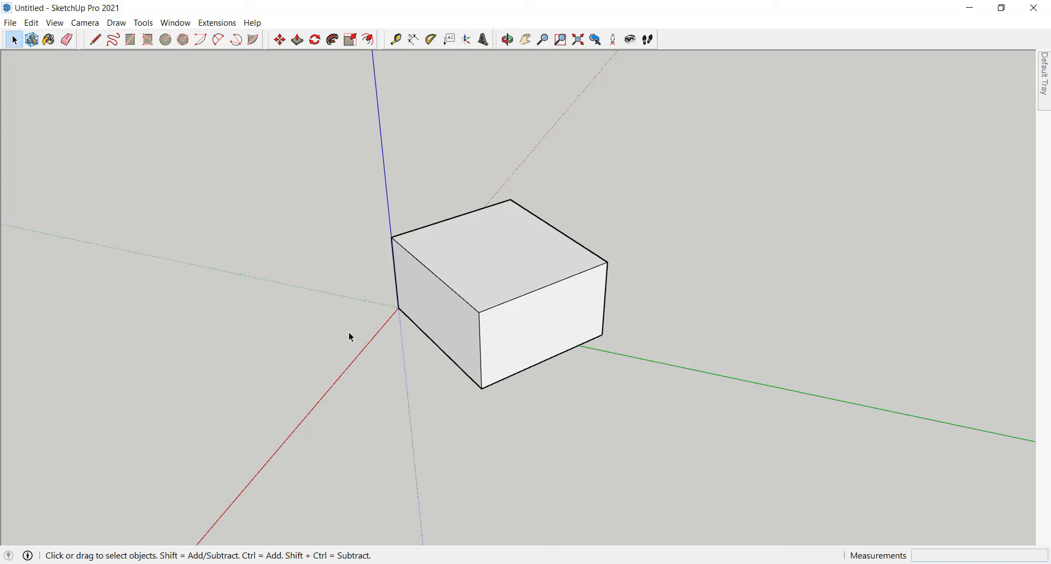
Step: Filter the shortcut functions by "per", assign Shift+P to Camera/Perspective, and save the preferences
{"action": "left_click", "coordinate": [85, 22]}
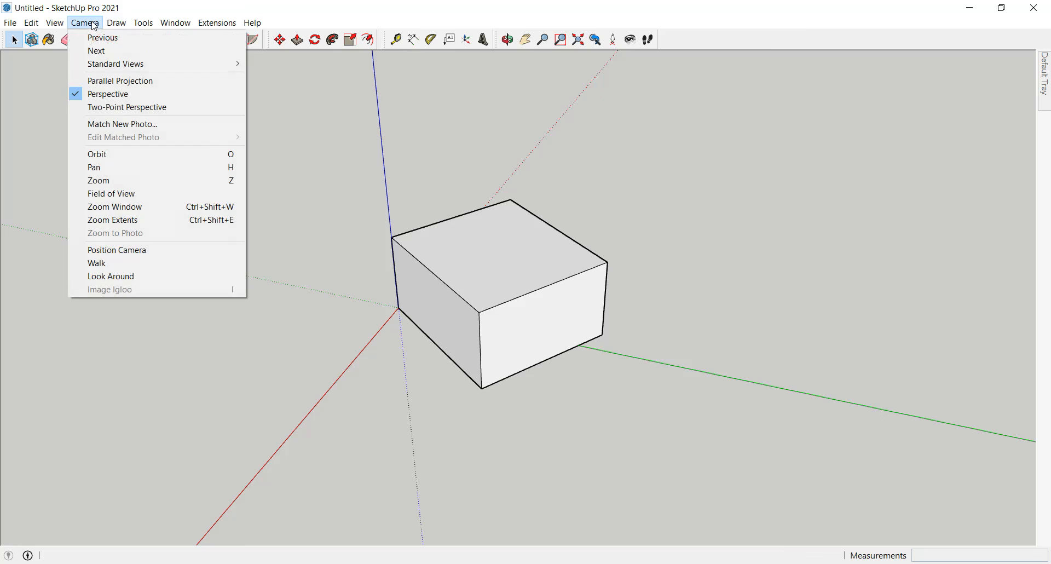
{"action": "left_click", "coordinate": [175, 22]}
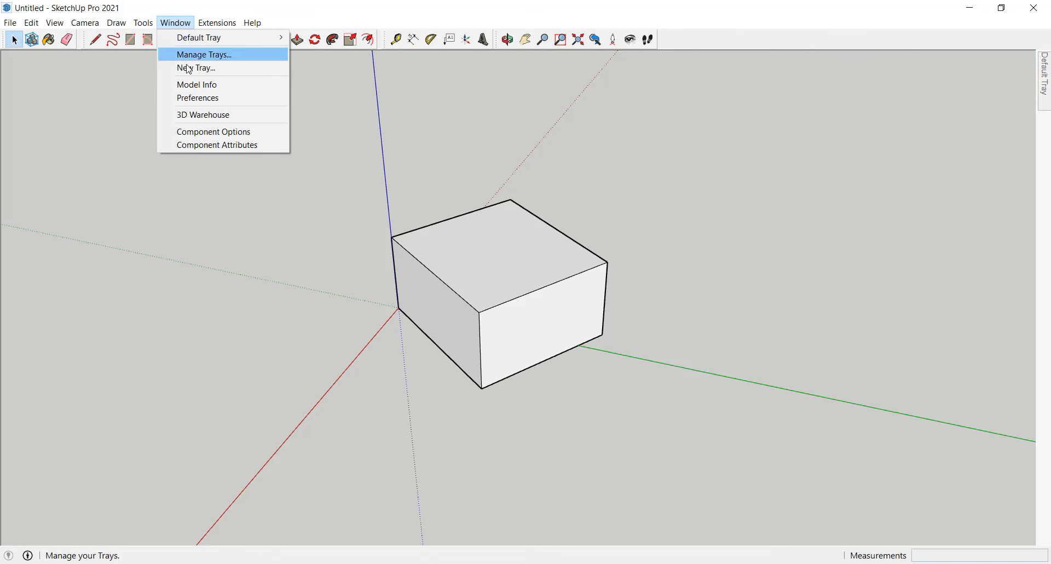
{"action": "left_click", "coordinate": [219, 98]}
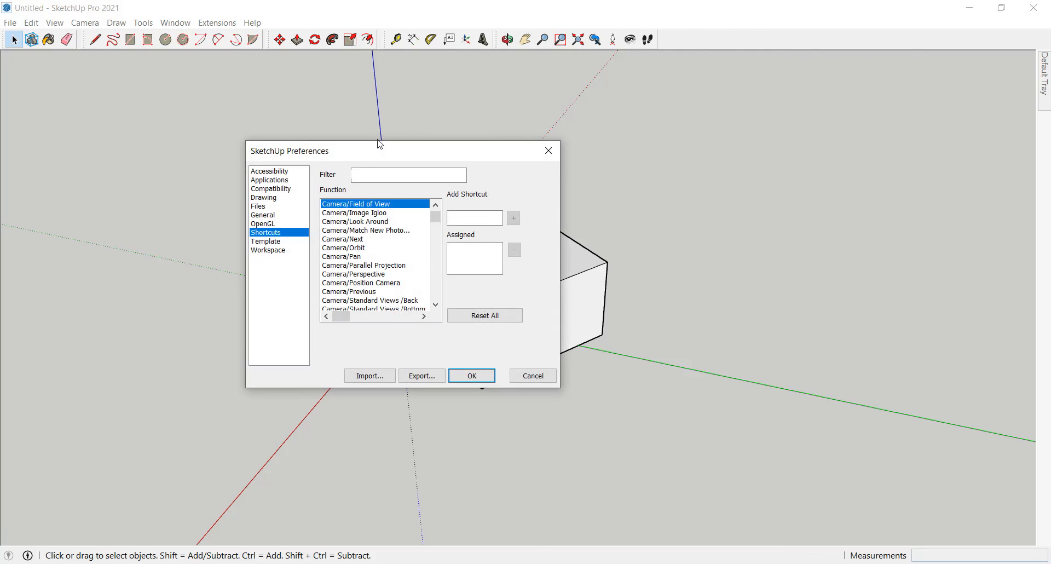
{"action": "left_click", "coordinate": [369, 178]}
{"action": "type", "text": "per"}
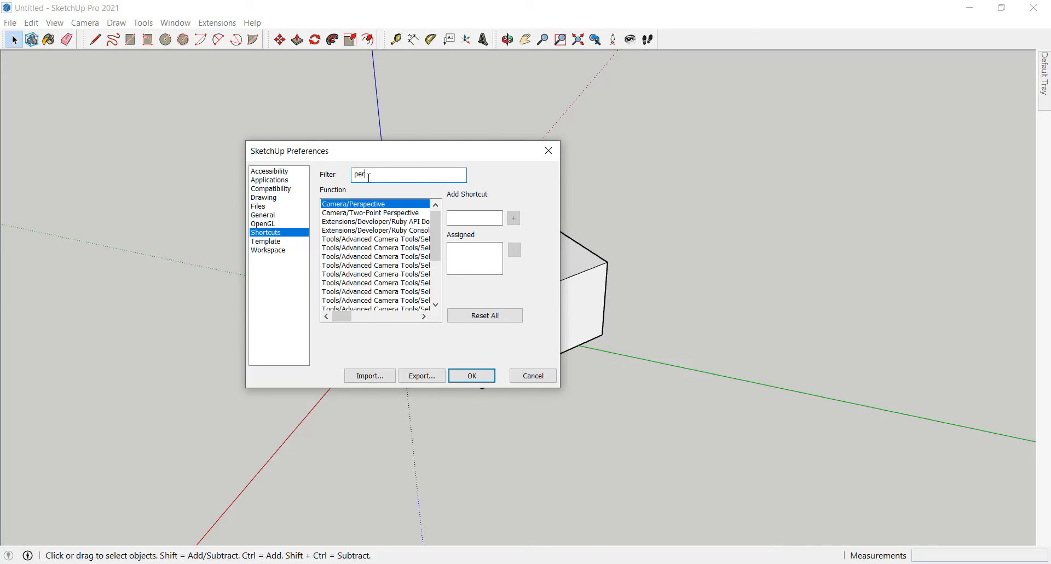
{"action": "left_click", "coordinate": [477, 217]}
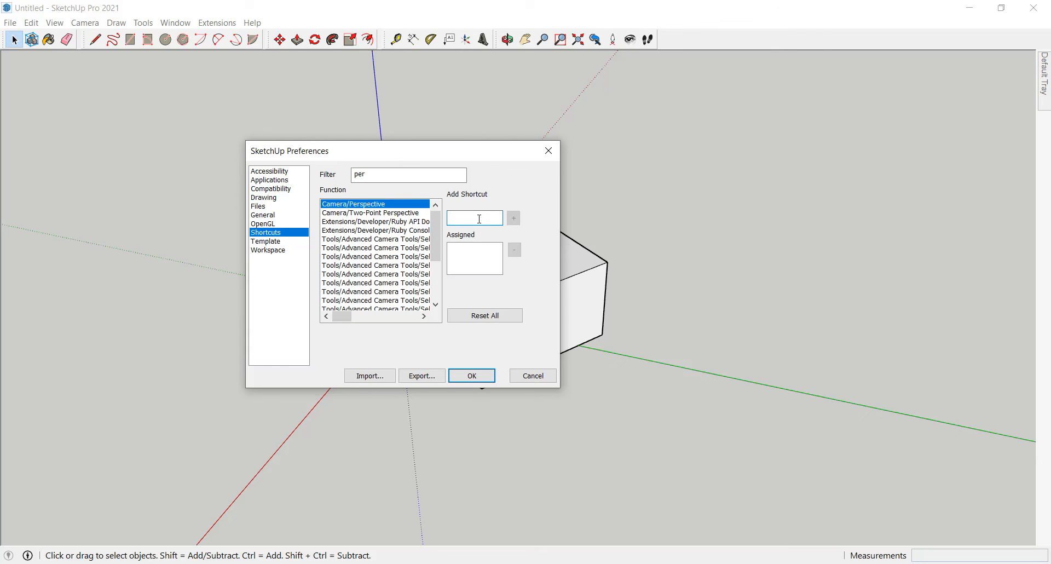
{"action": "key", "text": "shift+p"}
{"action": "left_click", "coordinate": [515, 219]}
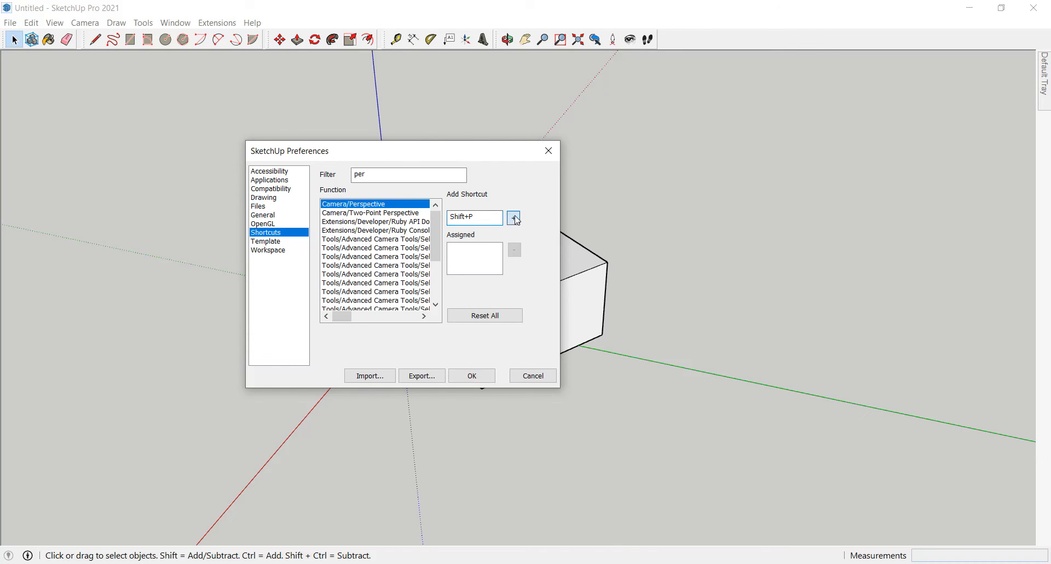
{"action": "left_click", "coordinate": [476, 378]}
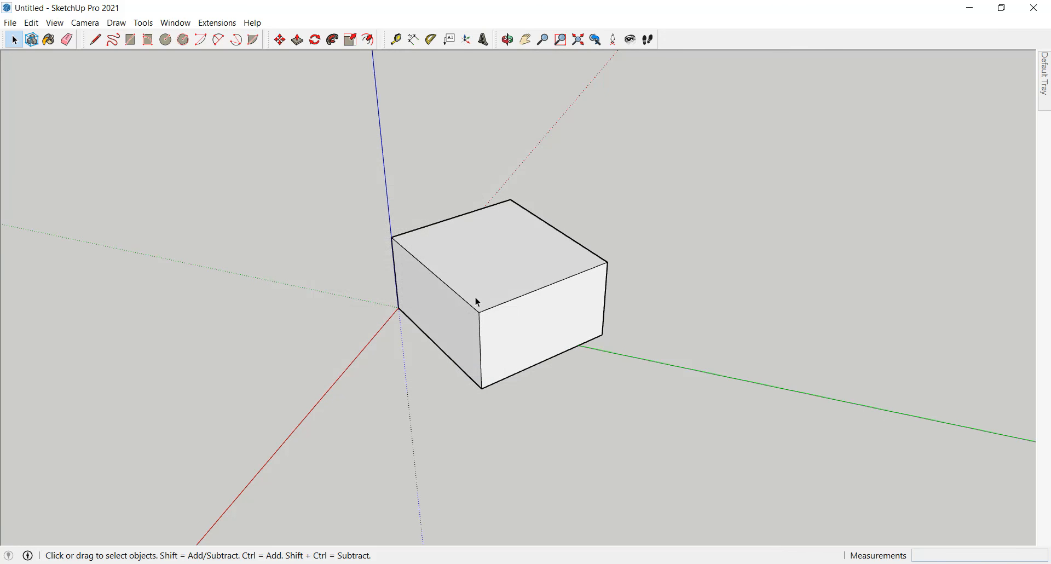
Step: Switch the camera to parallel projection and inspect the box from the Top standard view and an angled view
{"action": "middle_click_drag", "start_coordinate": [462, 310], "coordinate": [472, 289]}
{"action": "key", "text": "v"}
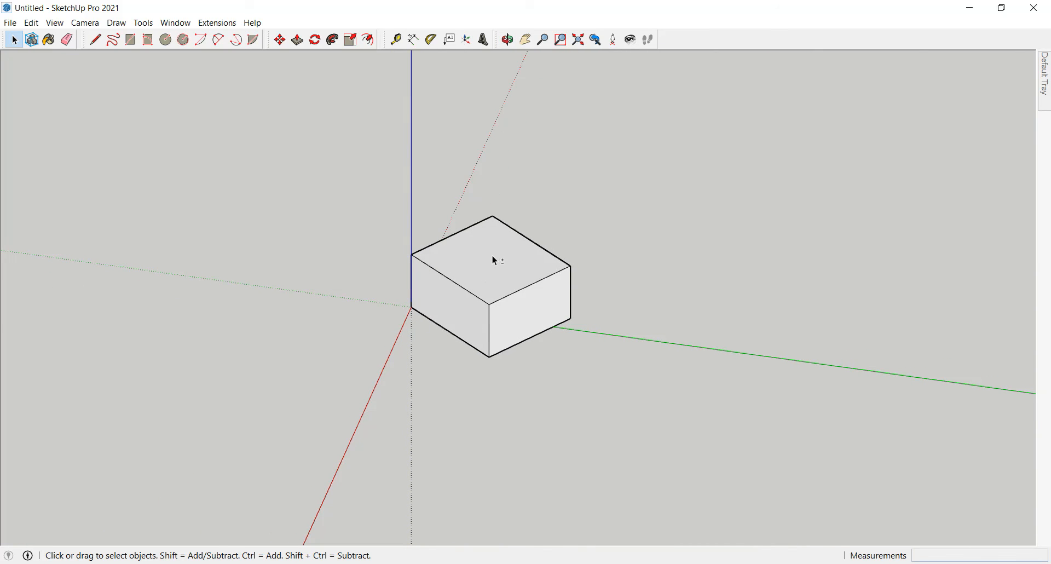
{"action": "key", "text": "shift+t"}
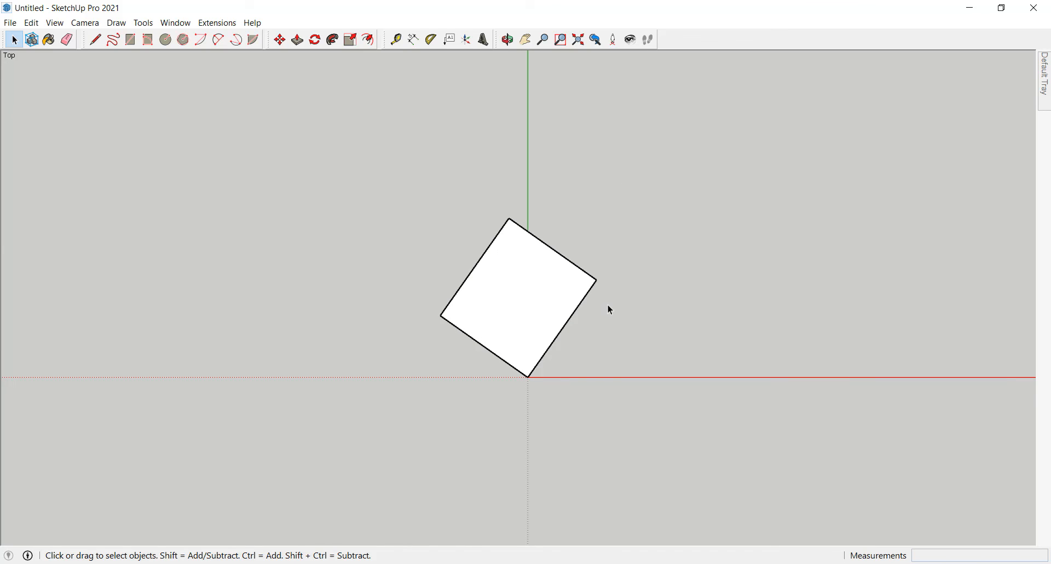
{"action": "middle_click_drag", "start_coordinate": [547, 239], "coordinate": [502, 230]}
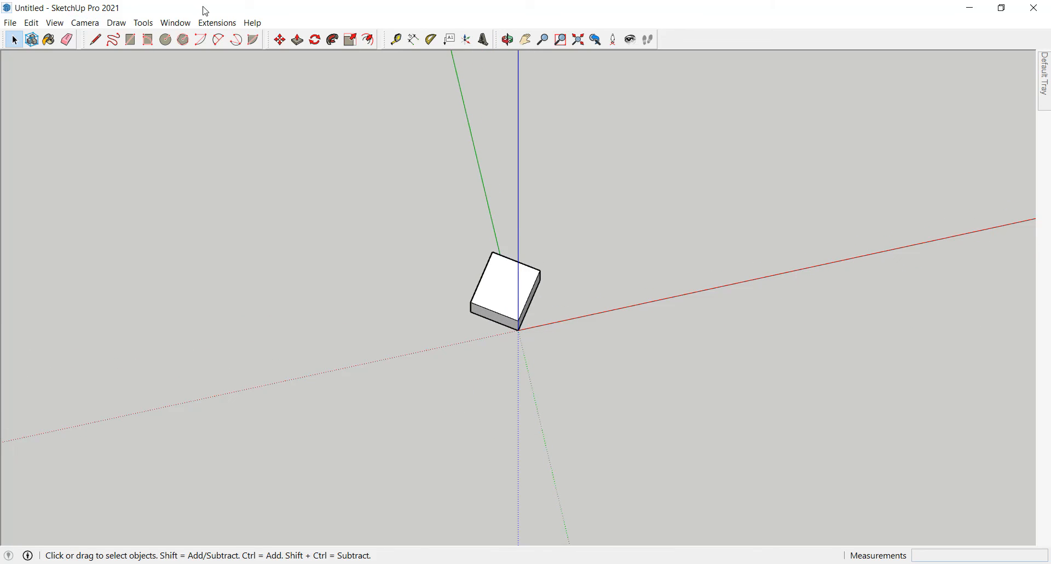
Step: Filter the shortcut functions by "front" and assign Shift+F to Camera/Standard Views/Front
{"action": "left_click", "coordinate": [185, 24]}
{"action": "left_click", "coordinate": [213, 99]}
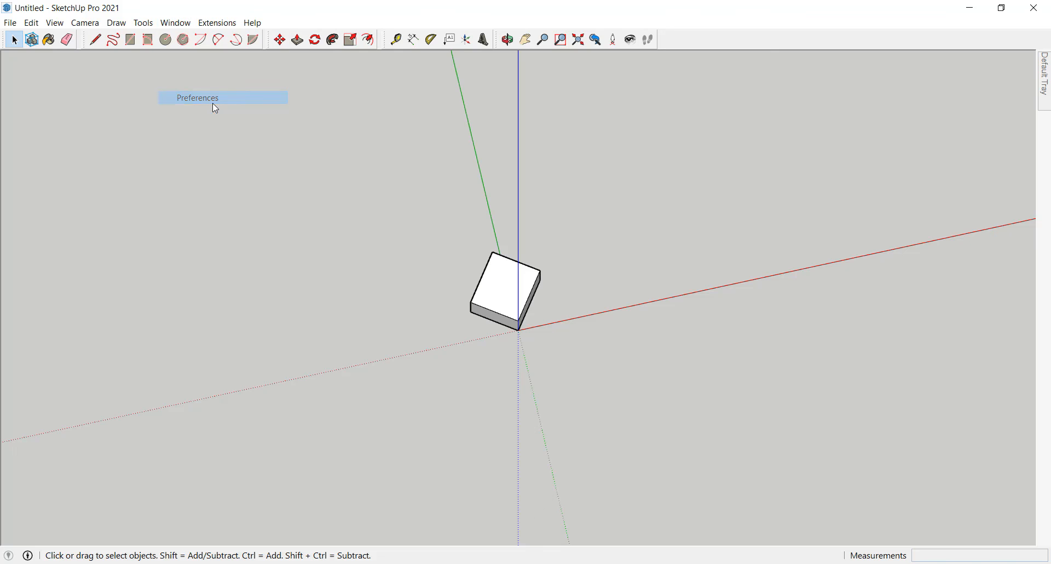
{"action": "left_click", "coordinate": [363, 175]}
{"action": "type", "text": "fr"}
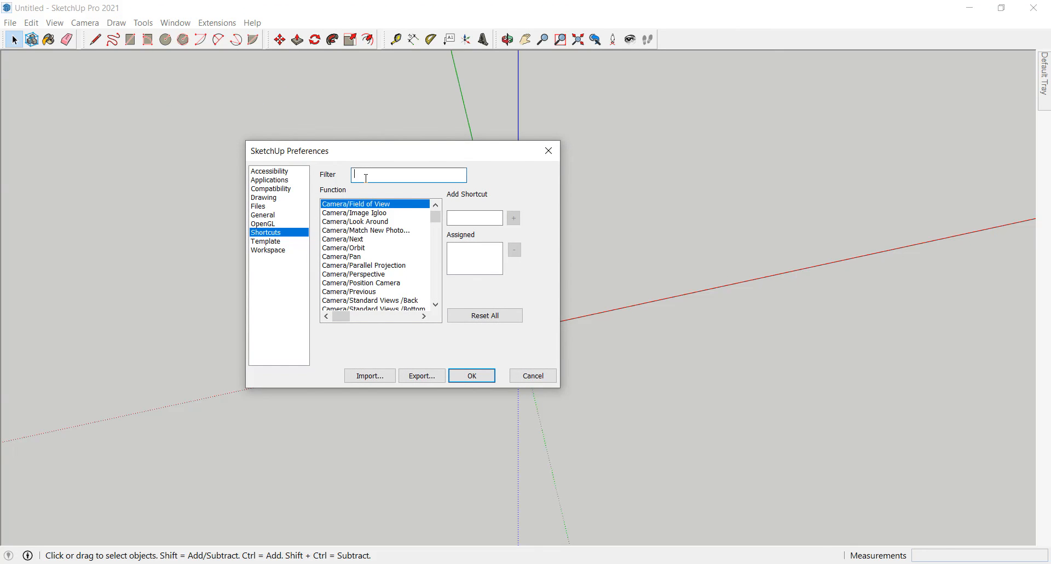
{"action": "type", "text": "ont"}
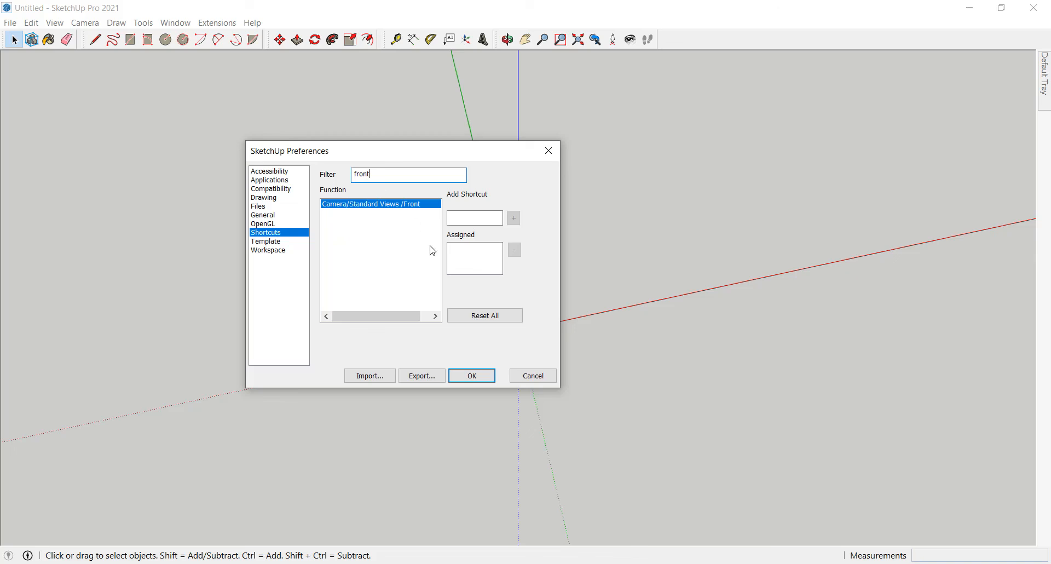
{"action": "left_click", "coordinate": [468, 218]}
{"action": "key", "text": "shift+f"}
{"action": "left_click", "coordinate": [514, 219]}
Step: Filter the functions by "right" to check the shortcut of Camera/Standard Views/Right, and save the preferences
{"action": "left_click_drag", "start_coordinate": [393, 172], "coordinate": [340, 172]}
{"action": "type", "text": "ri"}
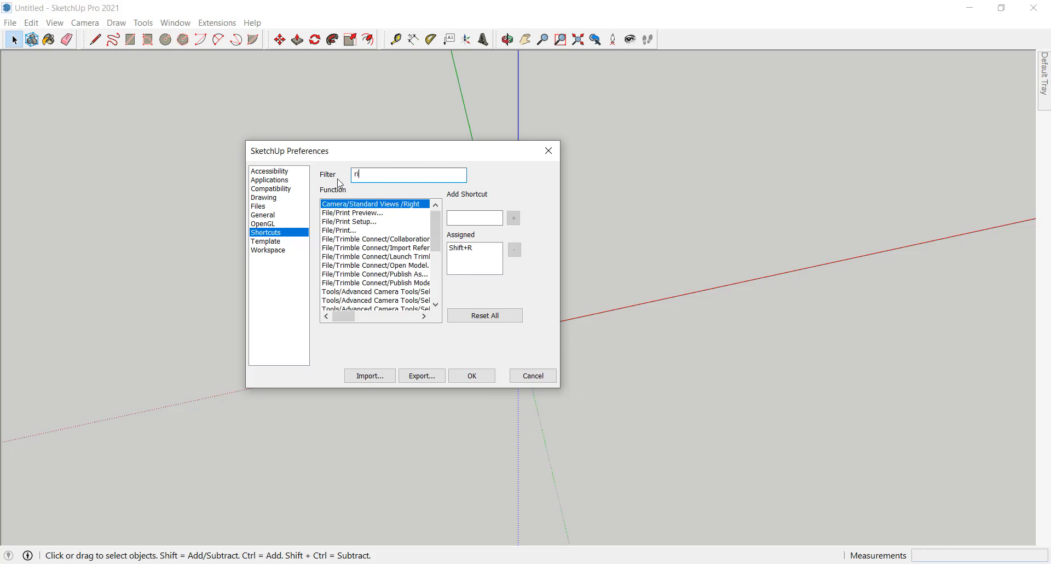
{"action": "type", "text": "ght"}
{"action": "left_click", "coordinate": [468, 218]}
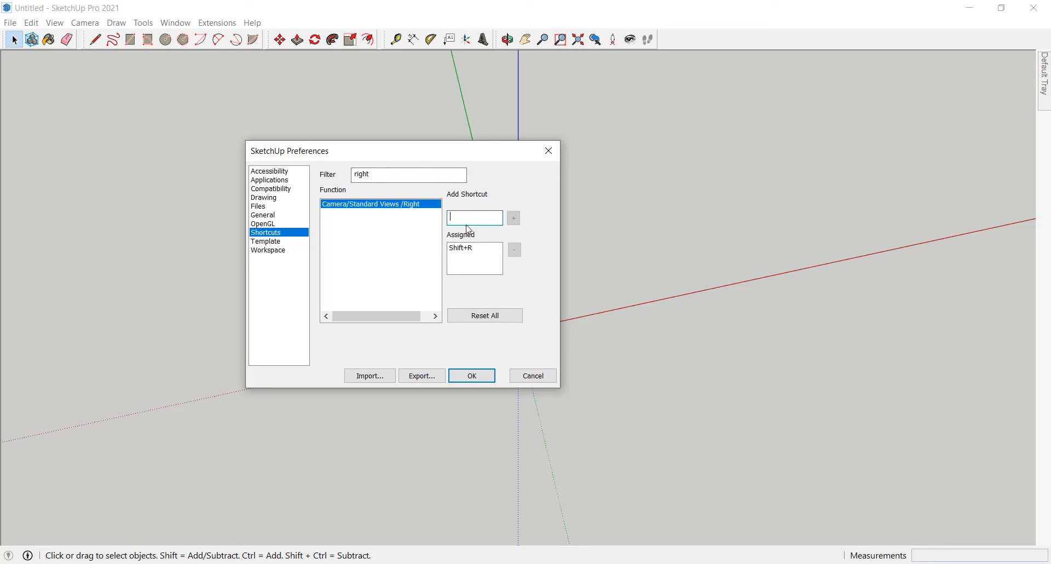
{"action": "left_click", "coordinate": [473, 376]}
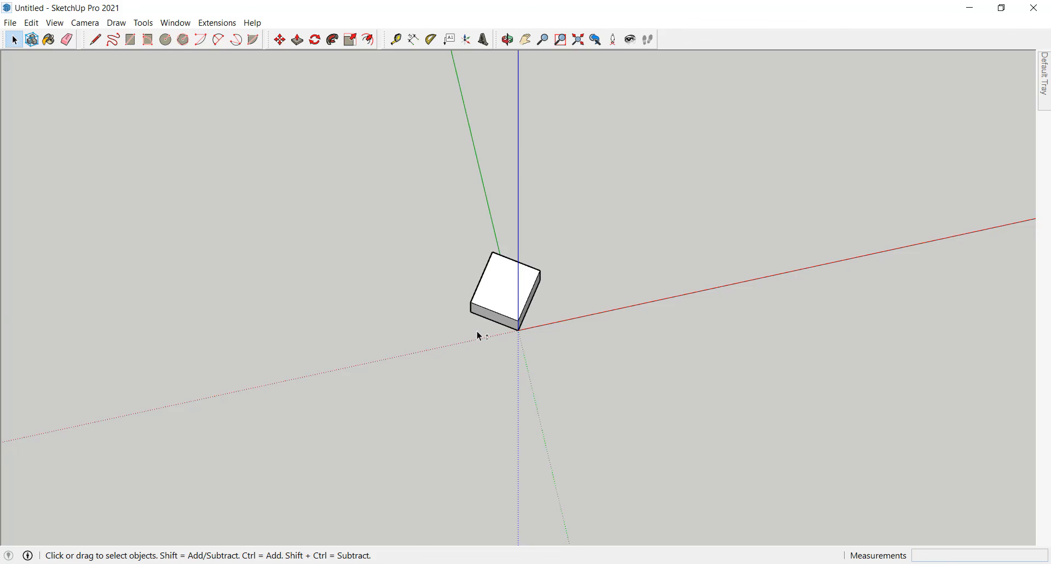
Step: View the box in the Front, Top, Right and Left standard views, and return to an angled perspective view
{"action": "key", "text": "shift+f"}
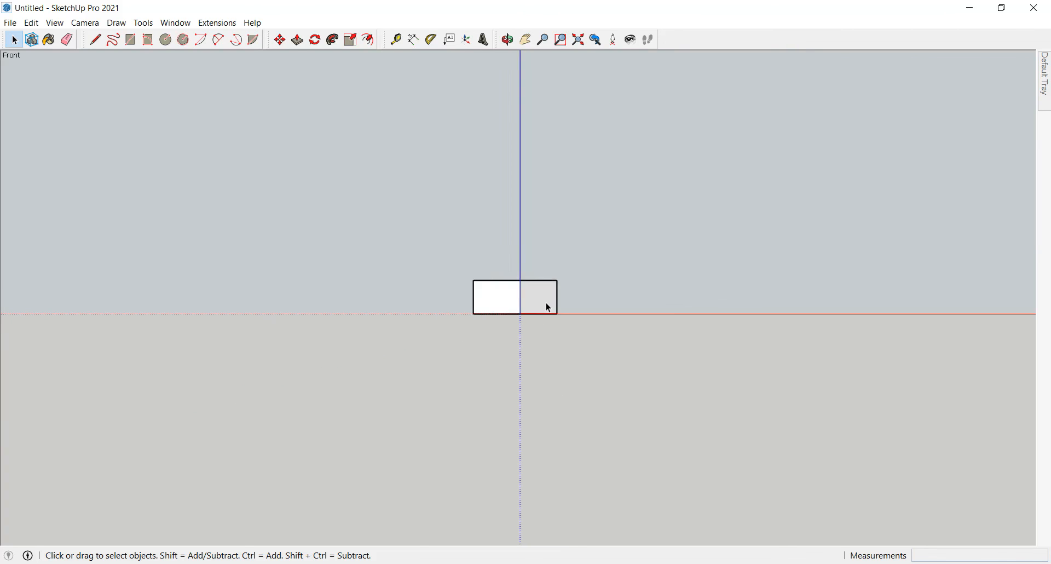
{"action": "scroll", "coordinate": [548, 305], "scroll_direction": "up", "scroll_amount": 3}
{"action": "key", "text": "shift+t"}
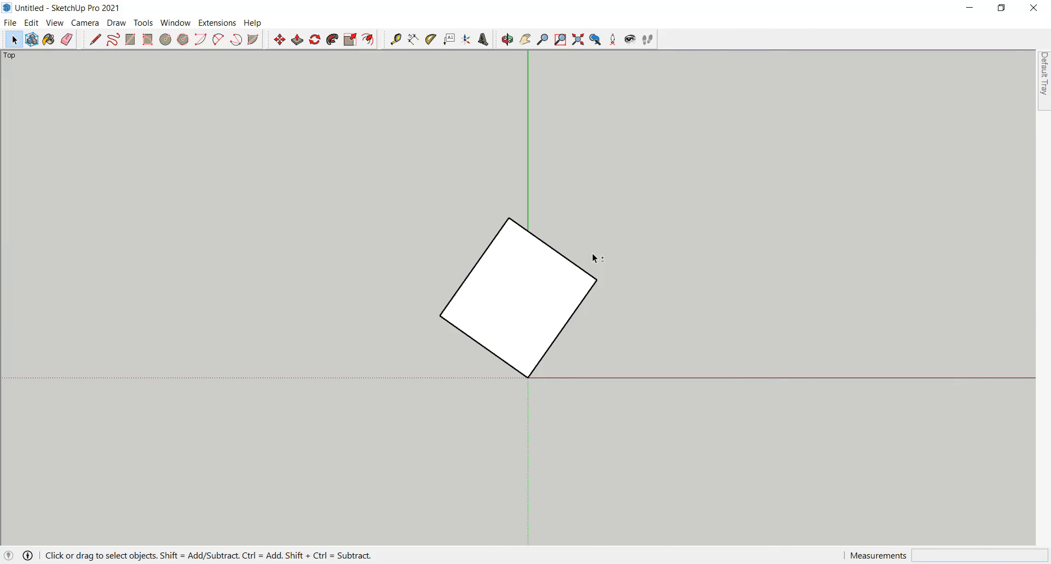
{"action": "key", "text": "shift+r"}
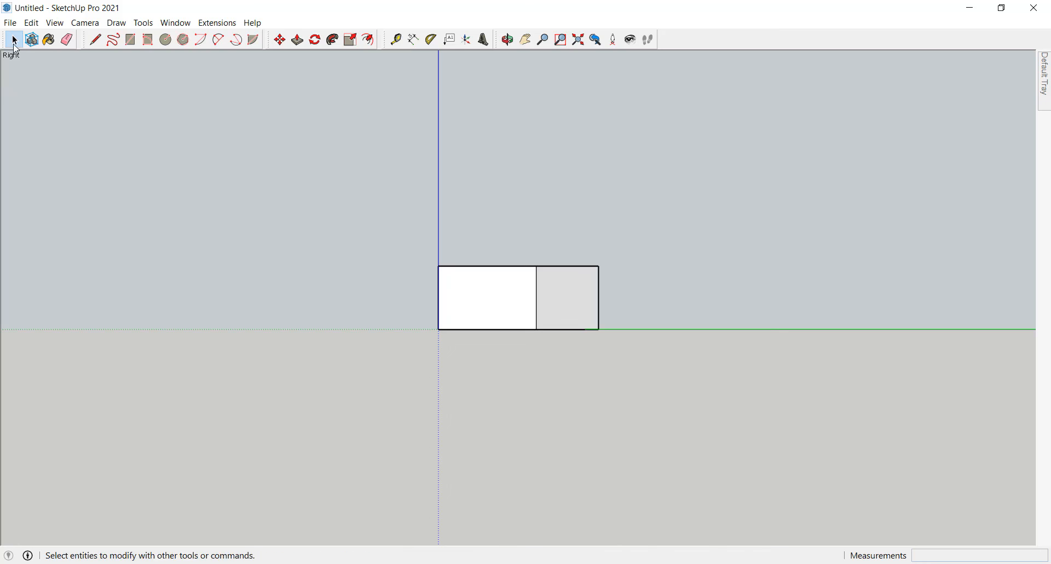
{"action": "key", "text": "shift+l"}
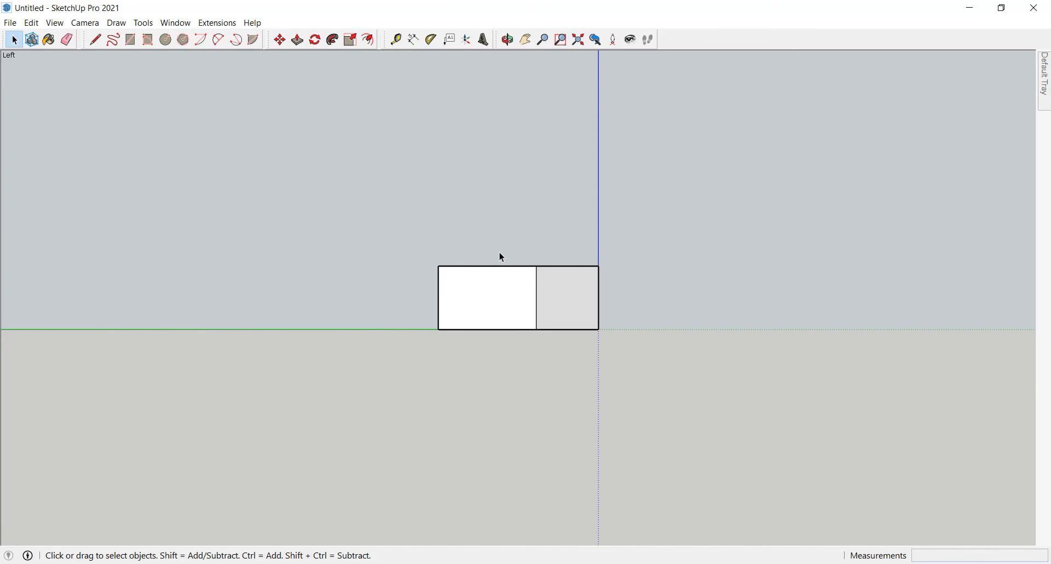
{"action": "scroll", "coordinate": [613, 406], "scroll_direction": "down", "scroll_amount": 1}
{"action": "scroll", "coordinate": [610, 407], "scroll_direction": "up", "scroll_amount": 2}
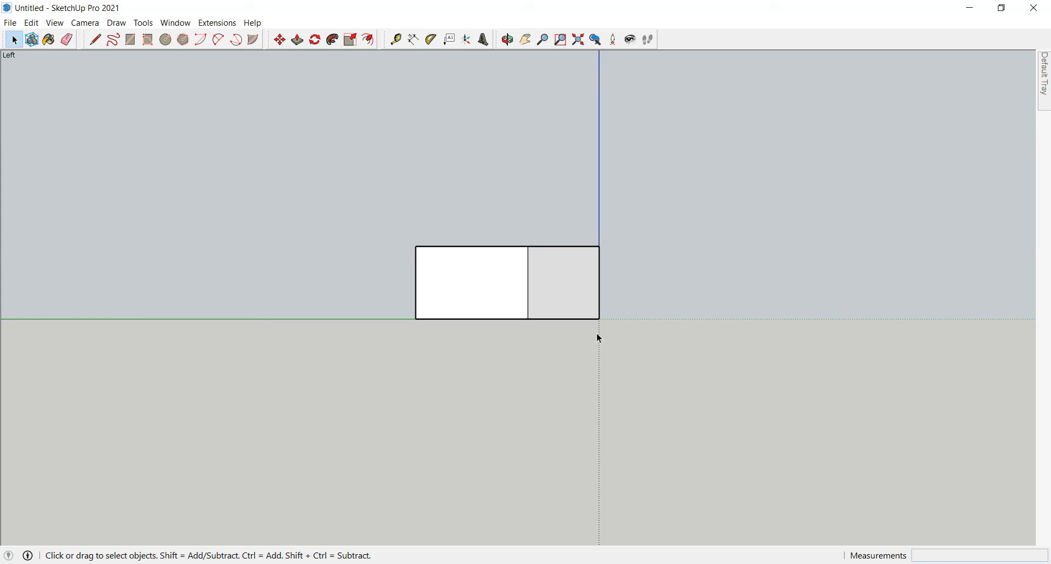
{"action": "middle_click_drag", "start_coordinate": [471, 218], "coordinate": [580, 302]}
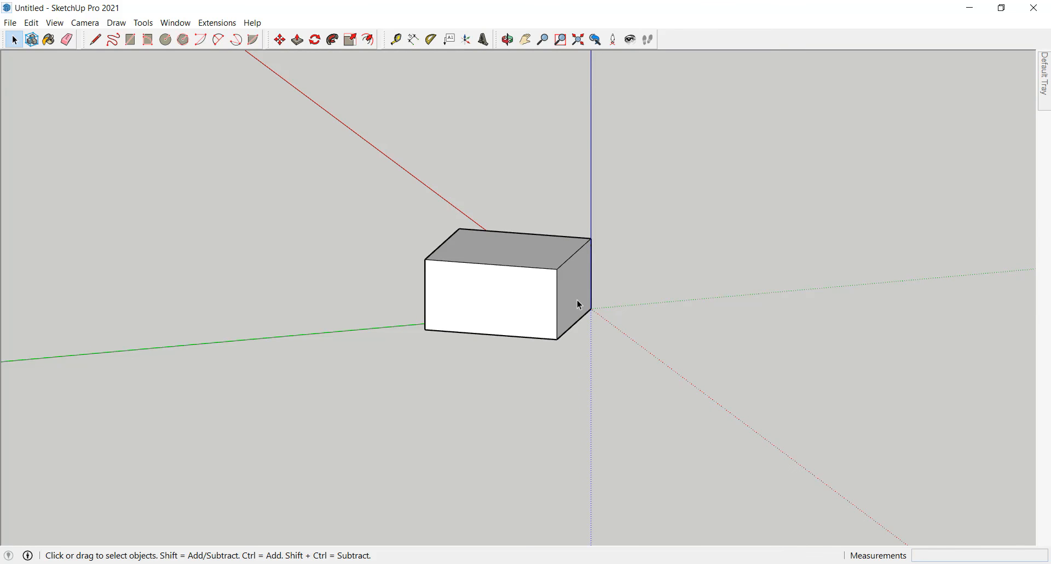
{"action": "middle_click_drag", "start_coordinate": [579, 301], "coordinate": [544, 359]}
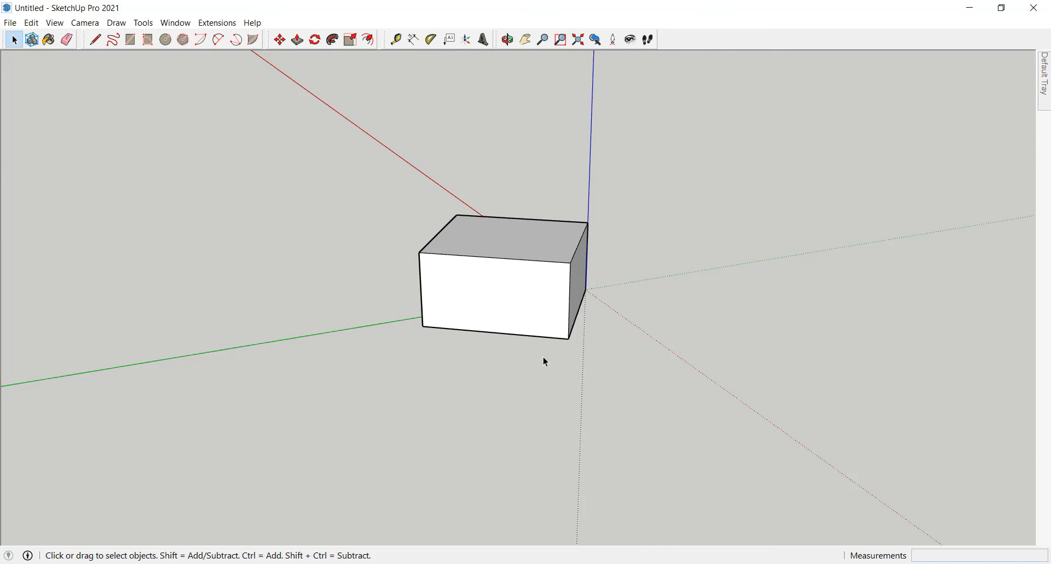